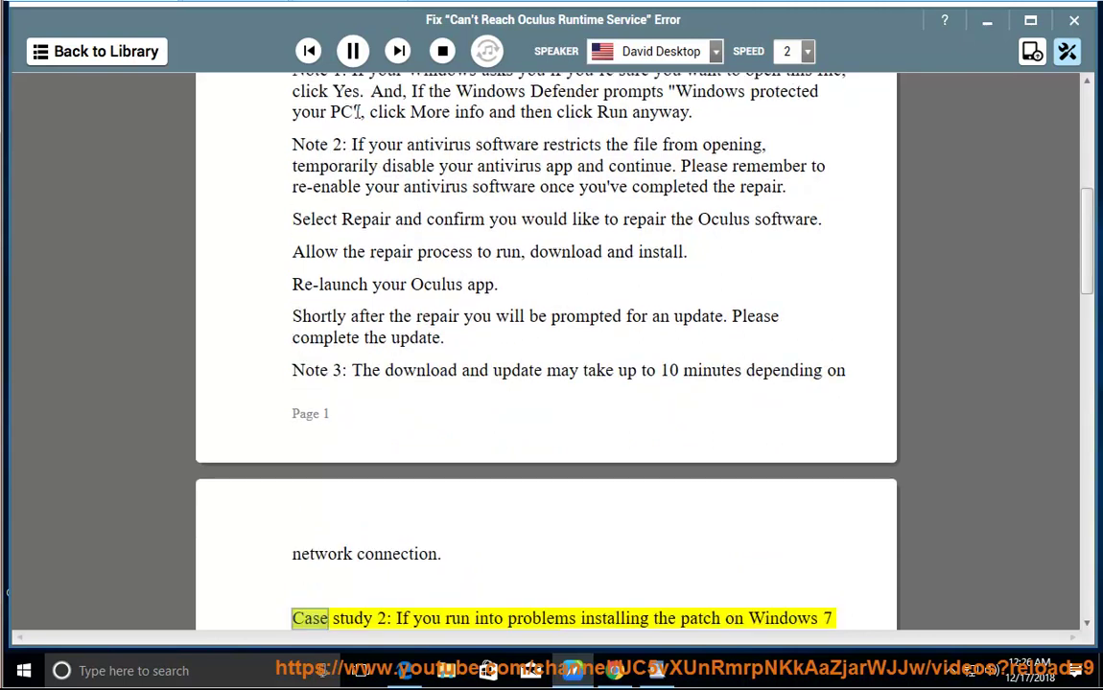
{"action": "left_click", "coordinate": [352, 50]}
{"action": "scroll", "coordinate": [627, 451], "scroll_direction": "up", "scroll_amount": 1}
{"action": "scroll", "coordinate": [627, 451], "scroll_direction": "up", "scroll_amount": 3}
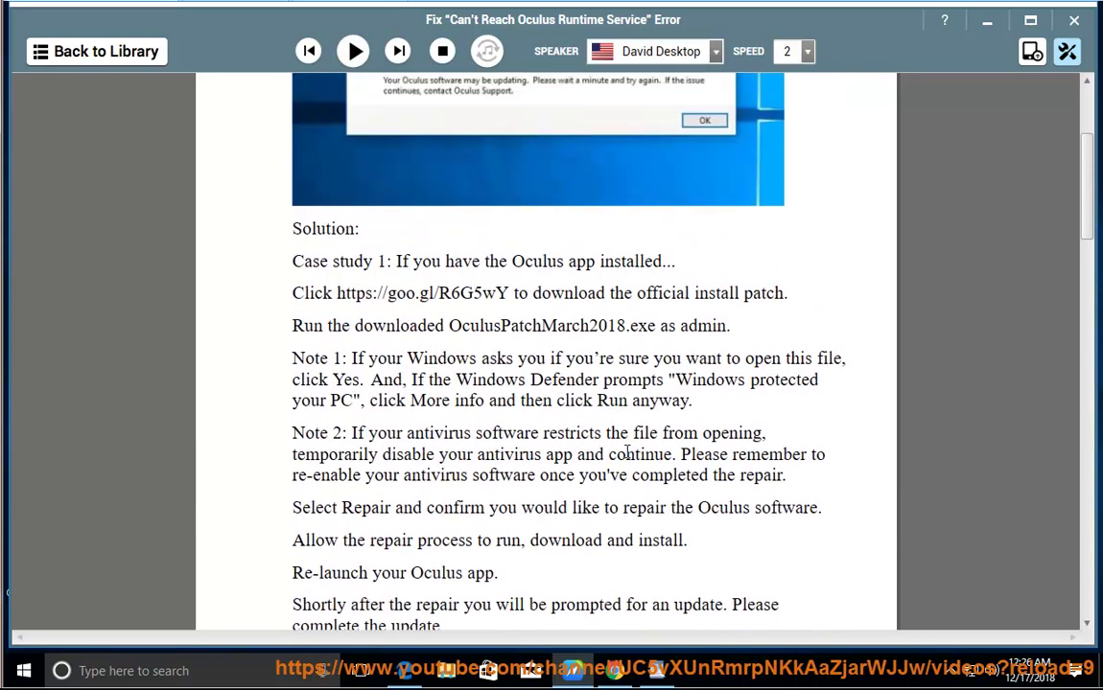
{"action": "left_click_drag", "start_coordinate": [512, 375], "coordinate": [341, 380]}
{"action": "right_click", "coordinate": [361, 378]}
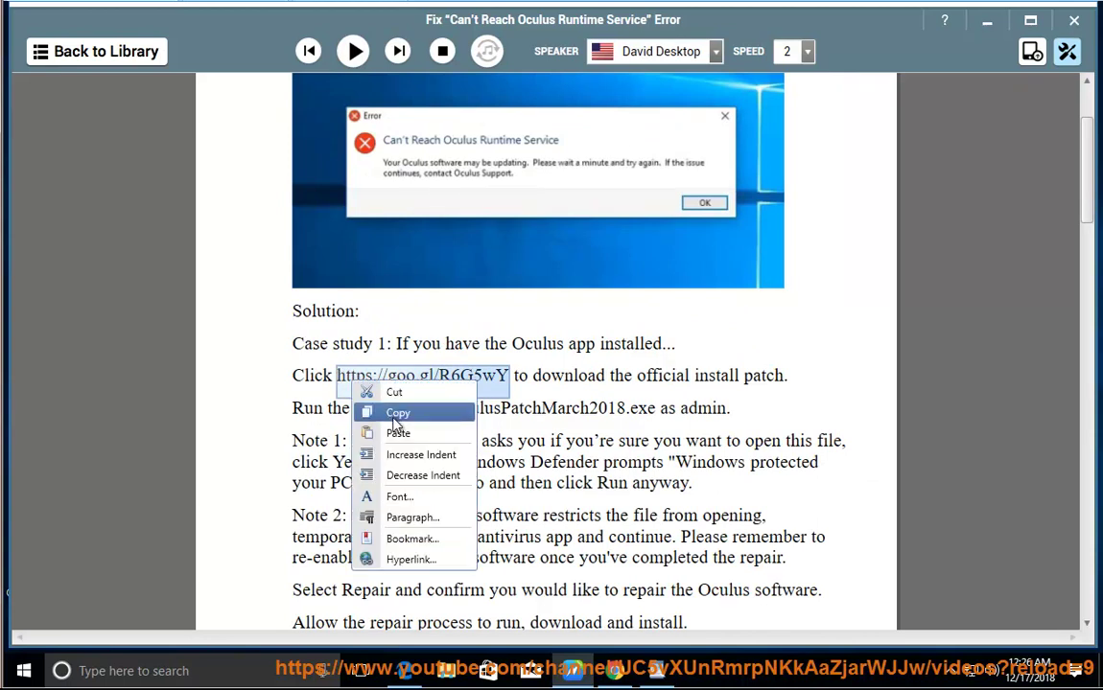
{"action": "left_click", "coordinate": [393, 409]}
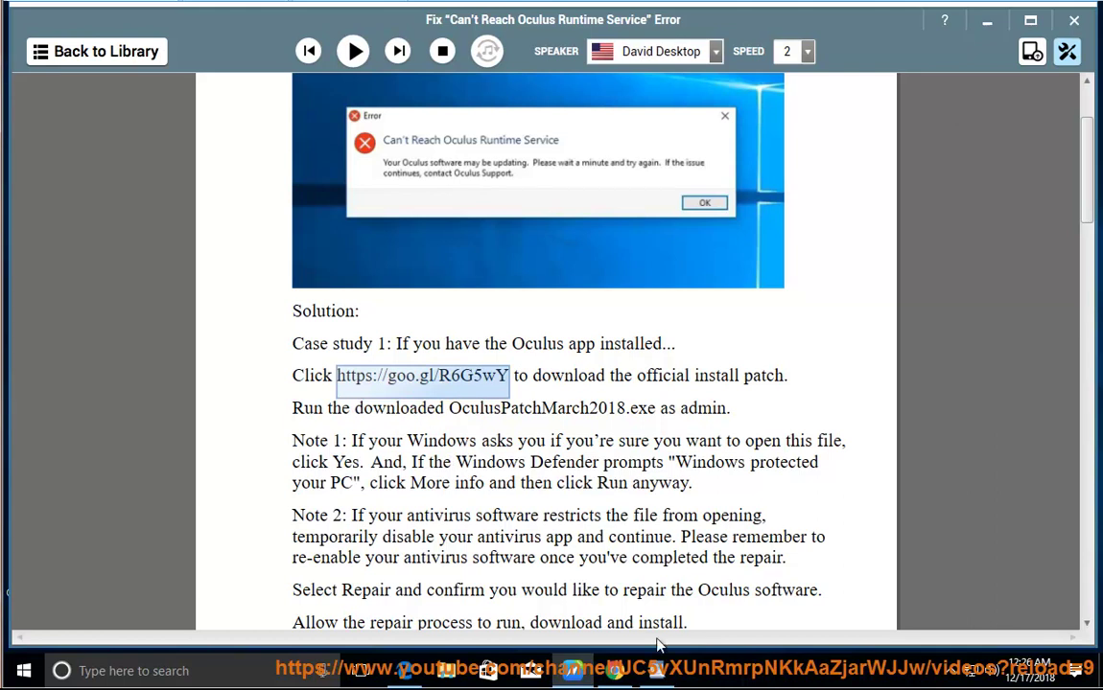
{"action": "left_click", "coordinate": [613, 670]}
{"action": "right_click", "coordinate": [318, 41]}
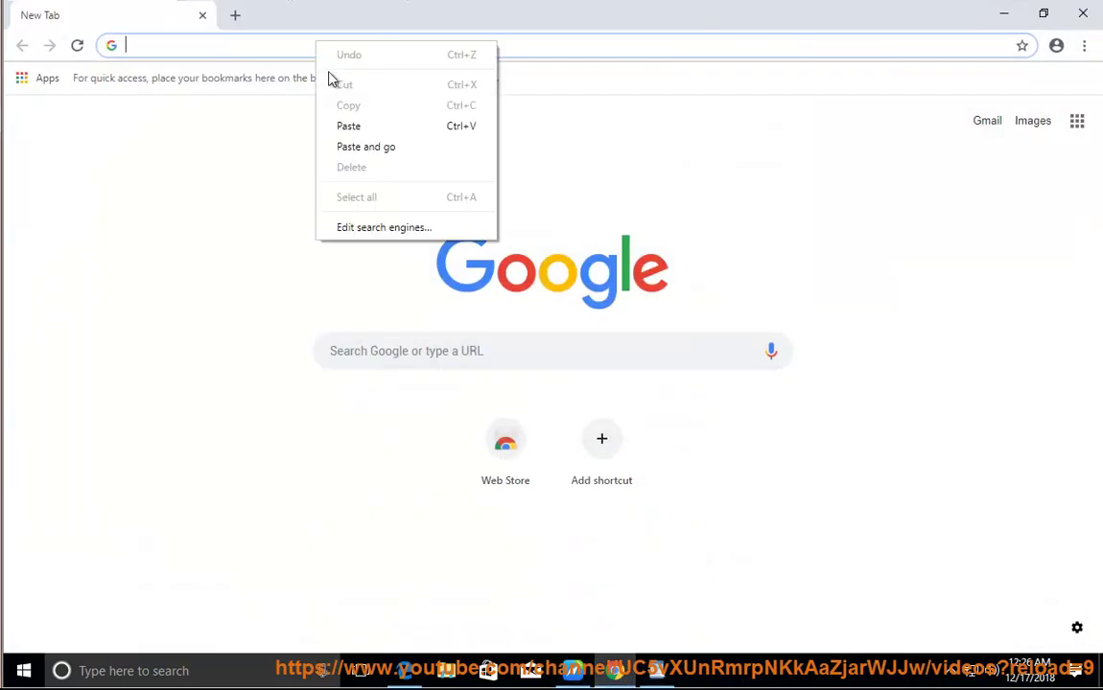
{"action": "left_click", "coordinate": [344, 126]}
{"action": "key", "text": "Return"}
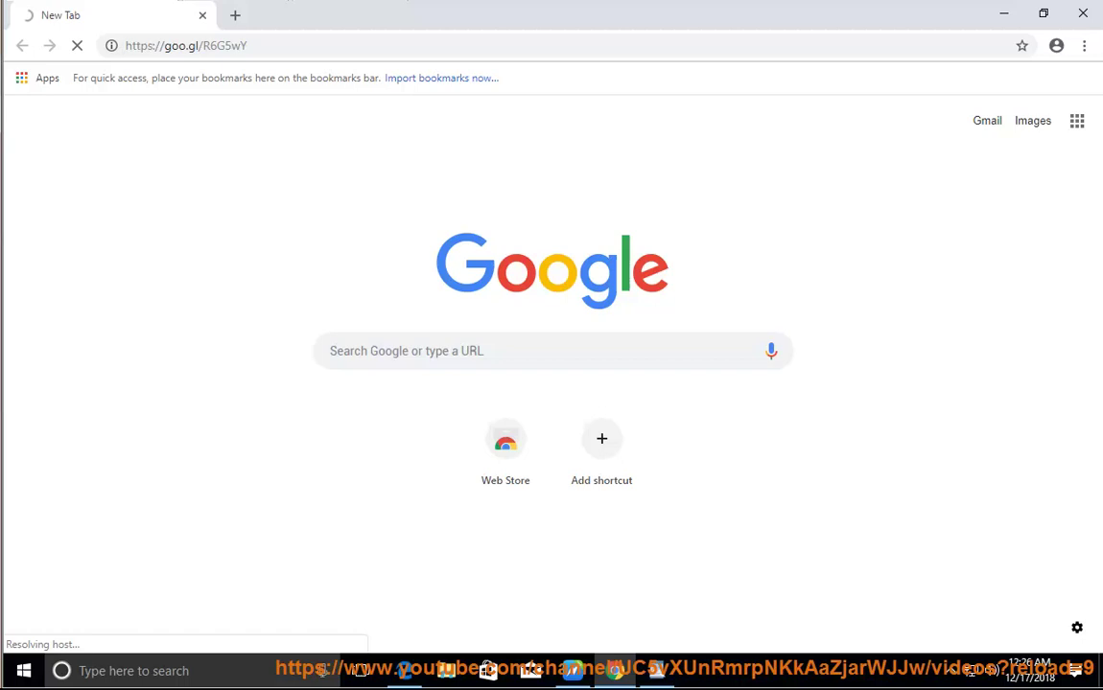
{"action": "key", "text": "Escape"}
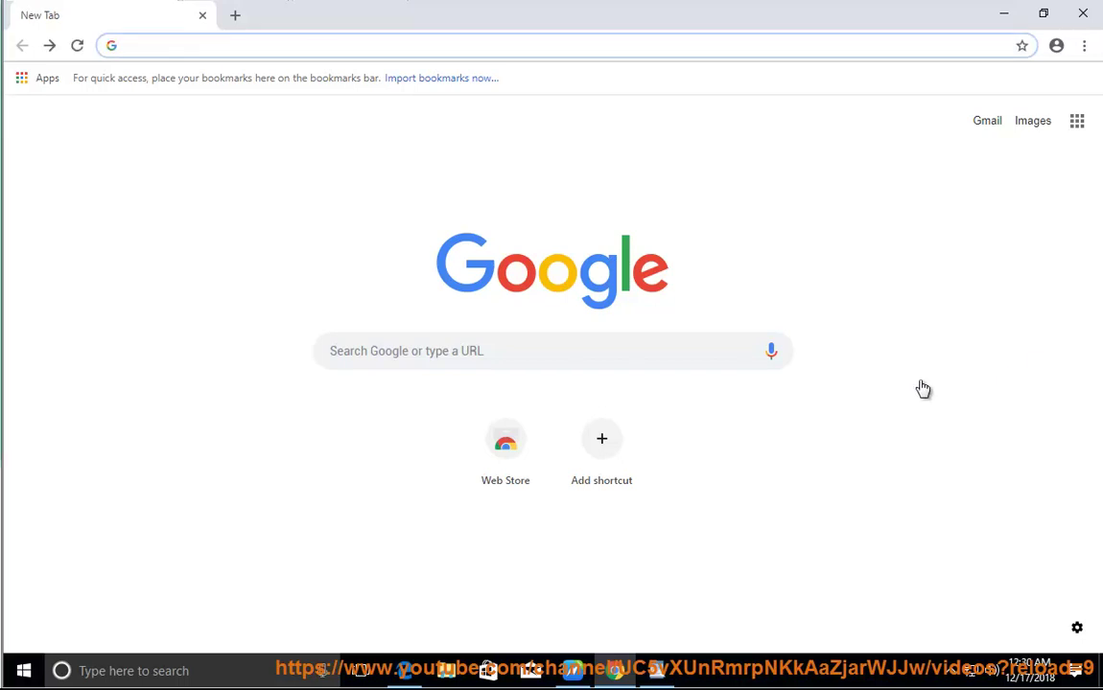
Open Chrome's download history and show the downloaded OculusPatchMarch2018.exe in its folder.
{"action": "left_click", "coordinate": [1084, 45]}
{"action": "left_click", "coordinate": [1000, 163]}
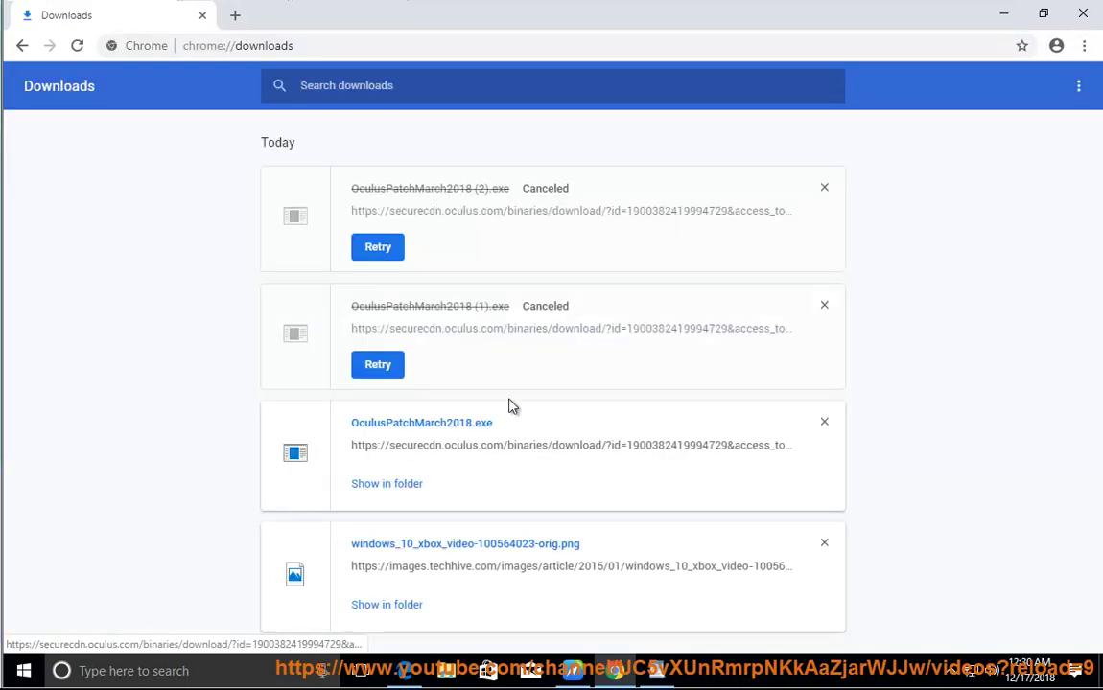
{"action": "left_click", "coordinate": [408, 487]}
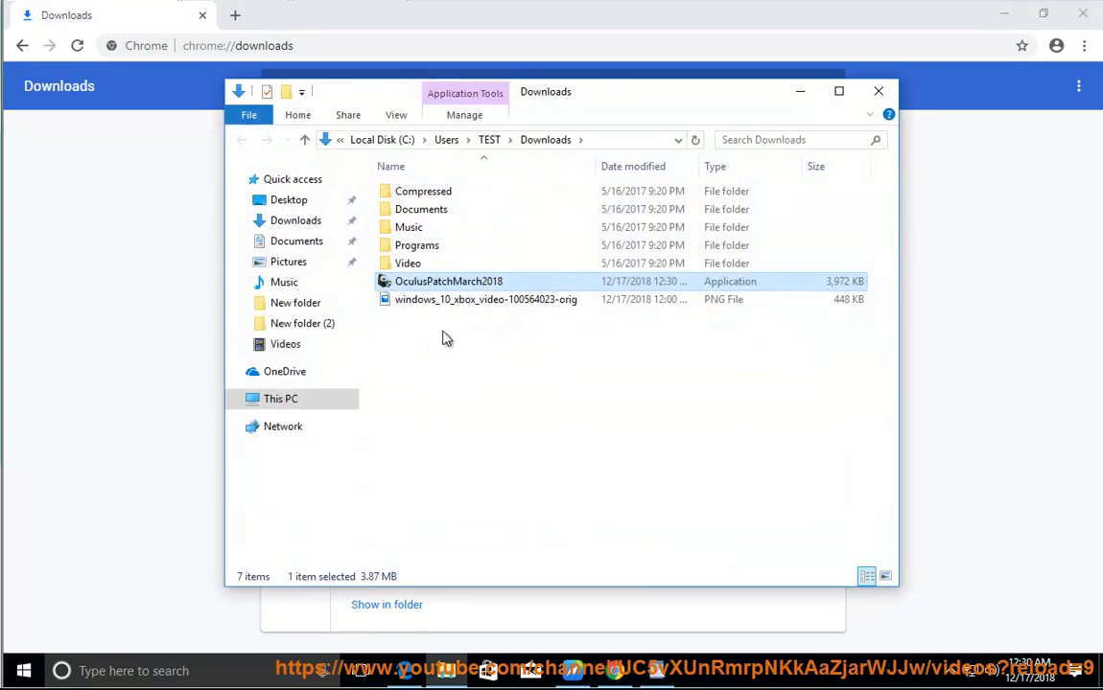
Check the digital signature of OculusPatchMarch2018 in its file properties, and close the properties.
{"action": "right_click", "coordinate": [436, 285]}
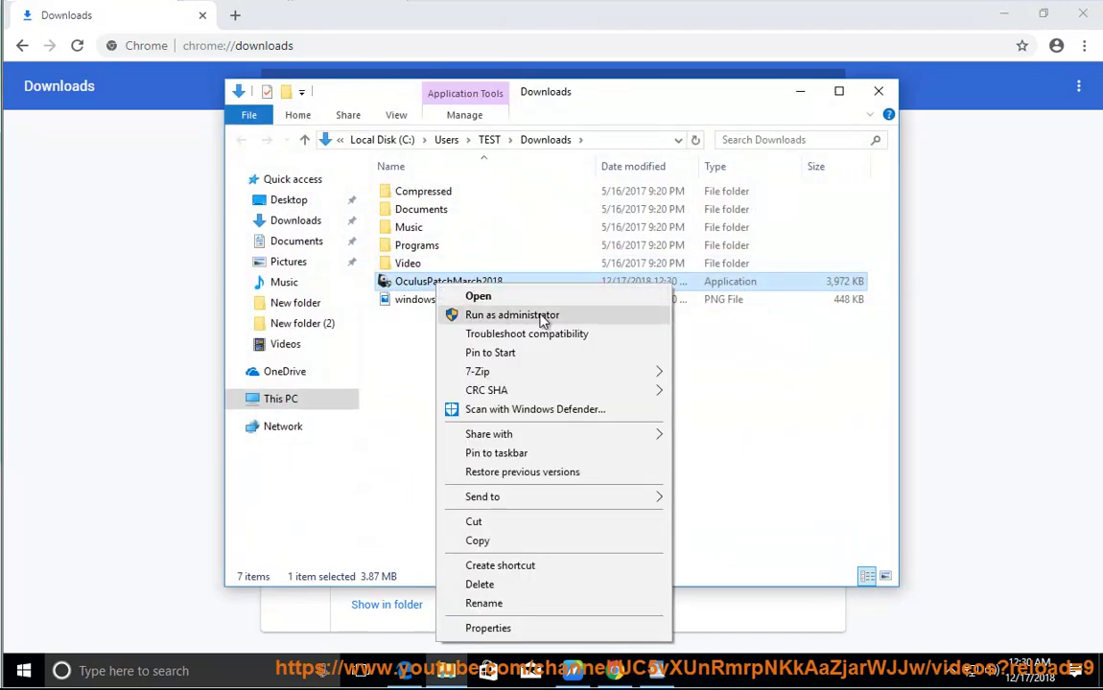
{"action": "left_click", "coordinate": [547, 630]}
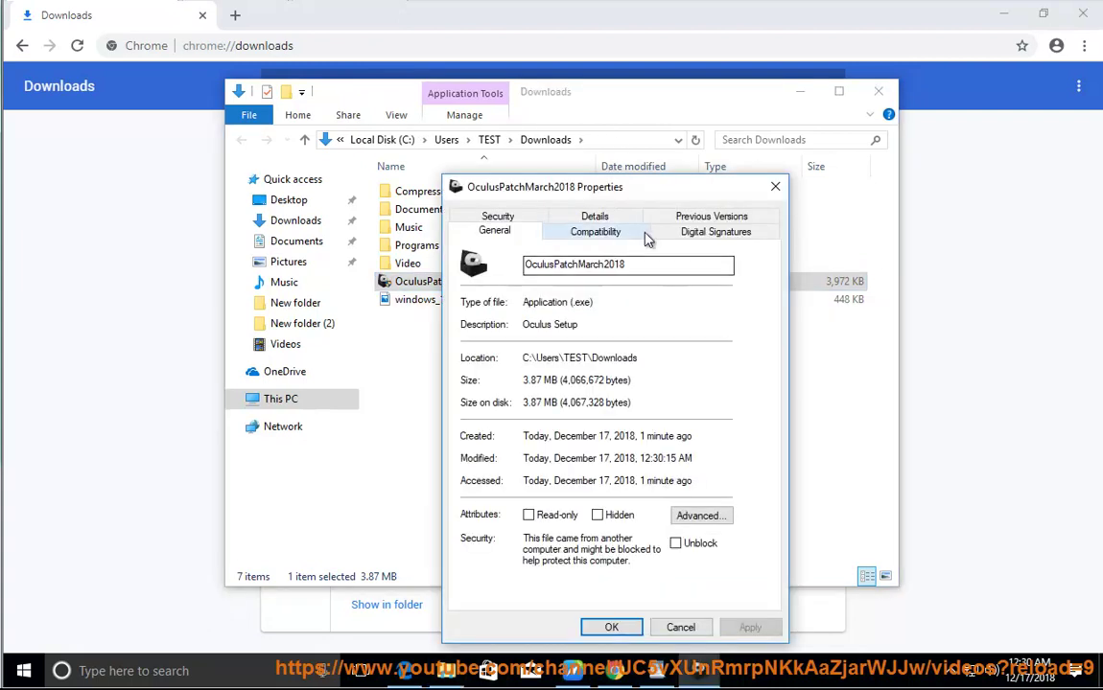
{"action": "left_click", "coordinate": [688, 235]}
{"action": "left_click", "coordinate": [502, 303]}
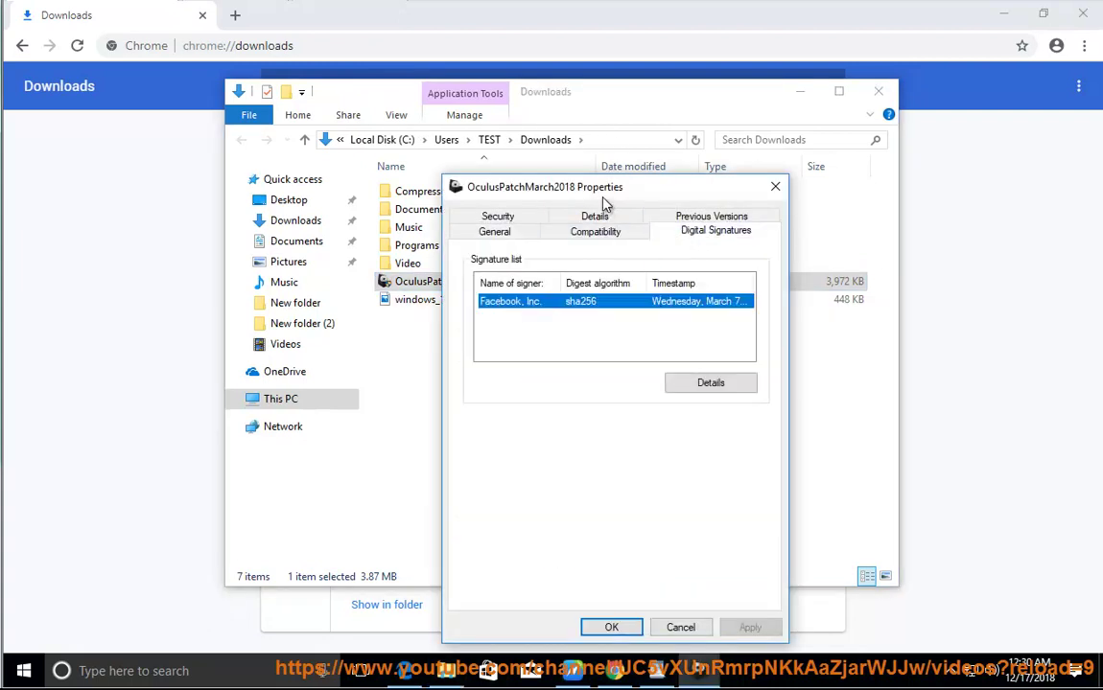
{"action": "mouse_move", "coordinate": [608, 192]}
{"action": "left_mouse_down"}
{"action": "mouse_move", "coordinate": [677, 222]}
{"action": "mouse_move", "coordinate": [676, 319]}
{"action": "mouse_move", "coordinate": [690, 292]}
{"action": "left_mouse_up"}
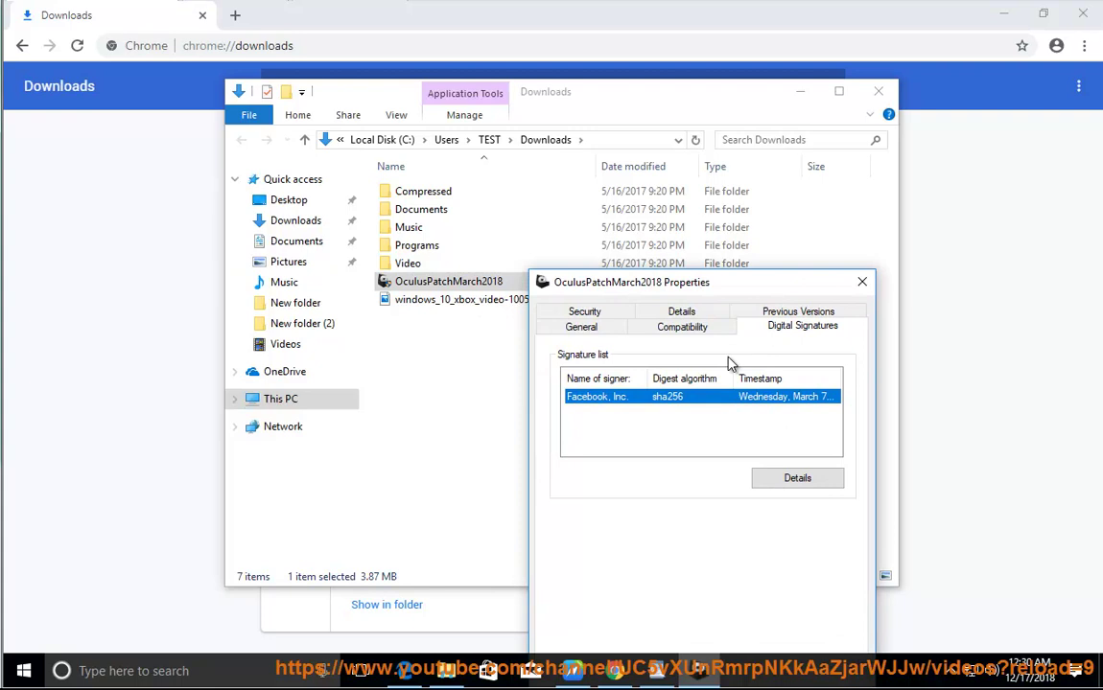
{"action": "left_click", "coordinate": [860, 287]}
Run OculusPatchMarch2018 as administrator, allow it after viewing the account control details, and clear away the folder and browser windows.
{"action": "right_click", "coordinate": [451, 282]}
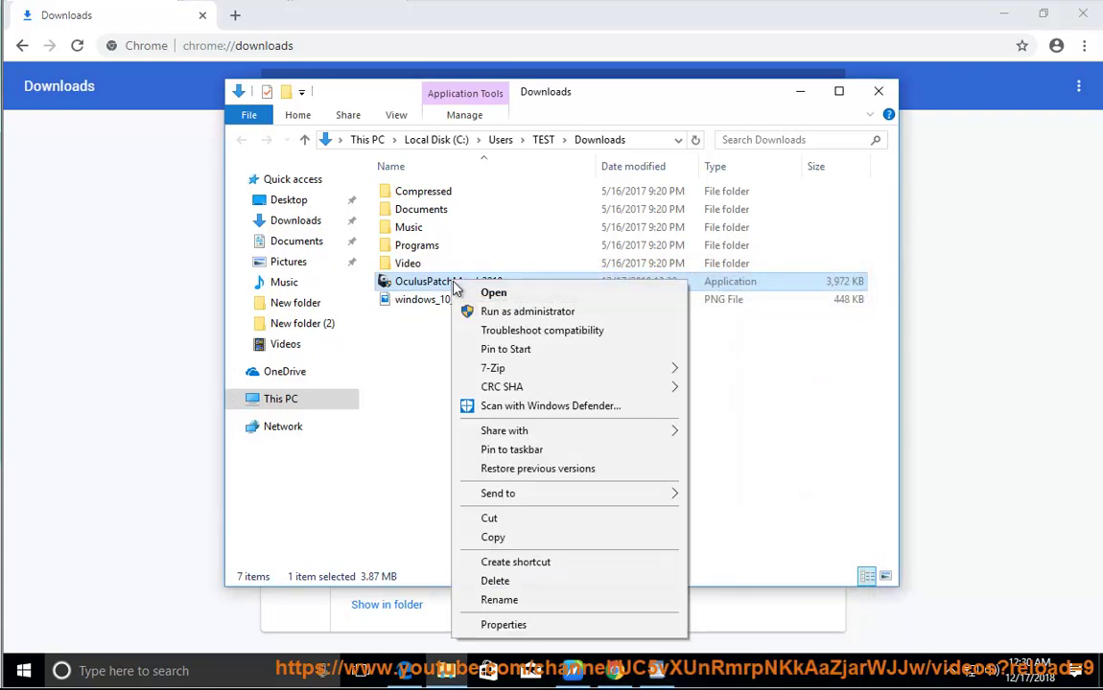
{"action": "left_click", "coordinate": [517, 312]}
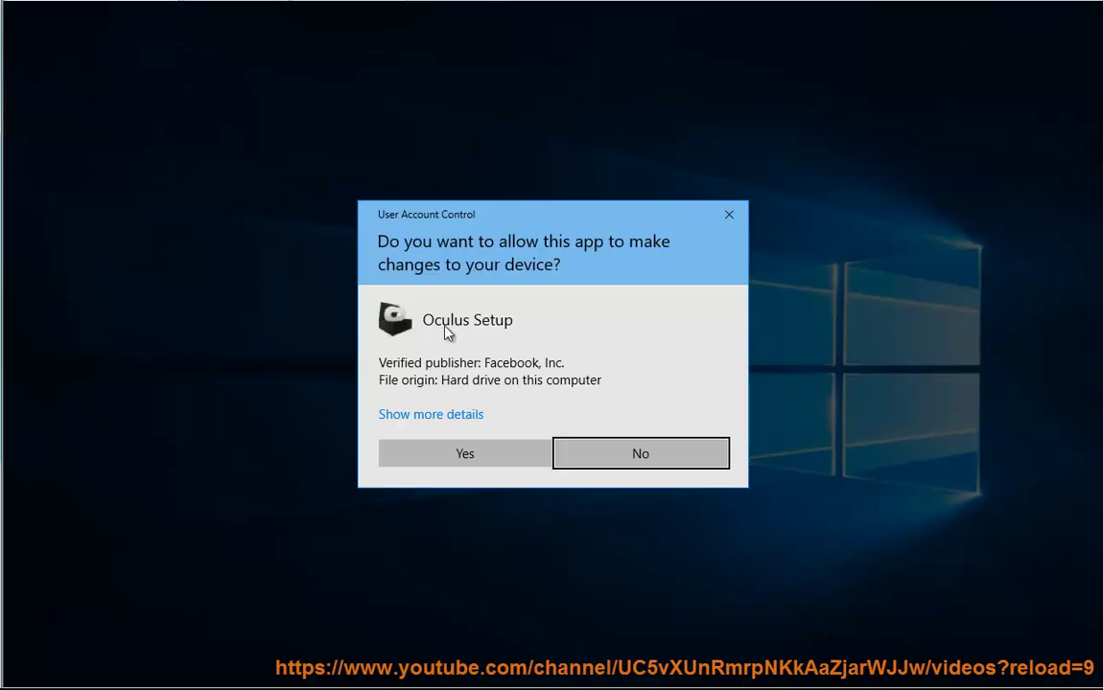
{"action": "left_click", "coordinate": [407, 416]}
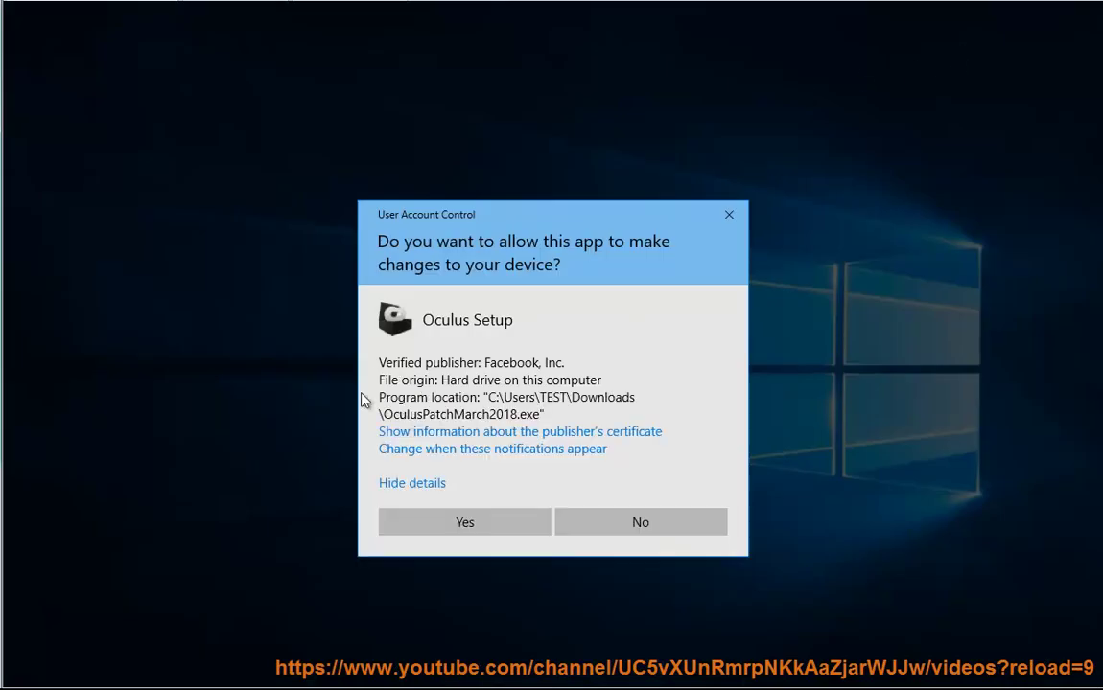
{"action": "left_click", "coordinate": [468, 533]}
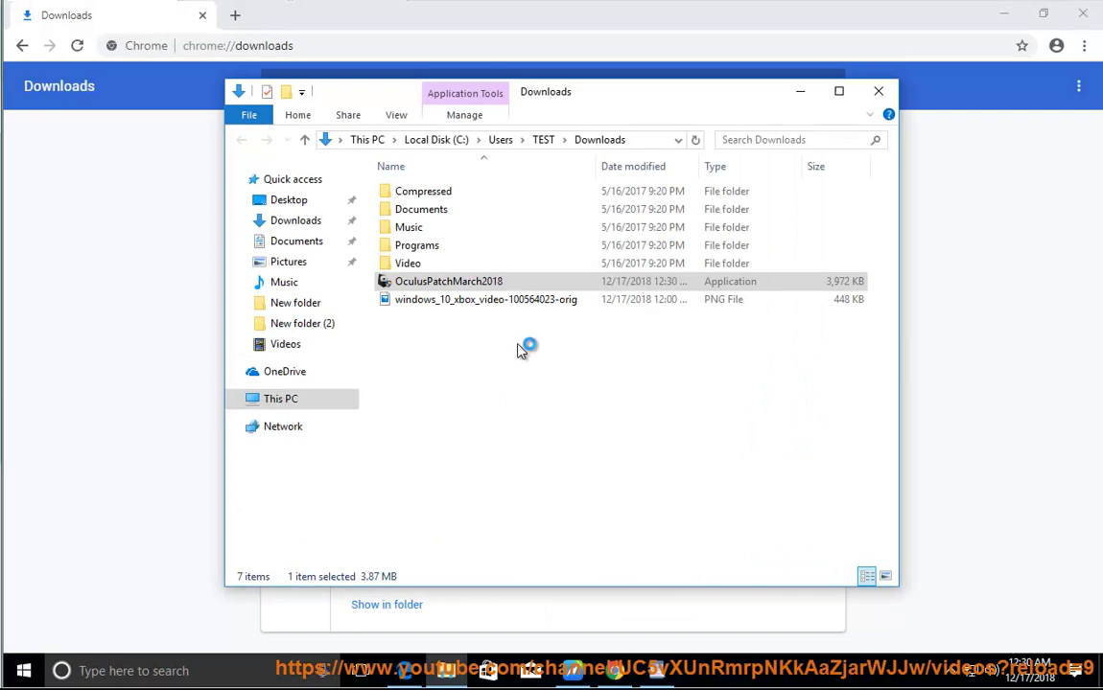
{"action": "left_click", "coordinate": [878, 92]}
{"action": "left_click", "coordinate": [1003, 14]}
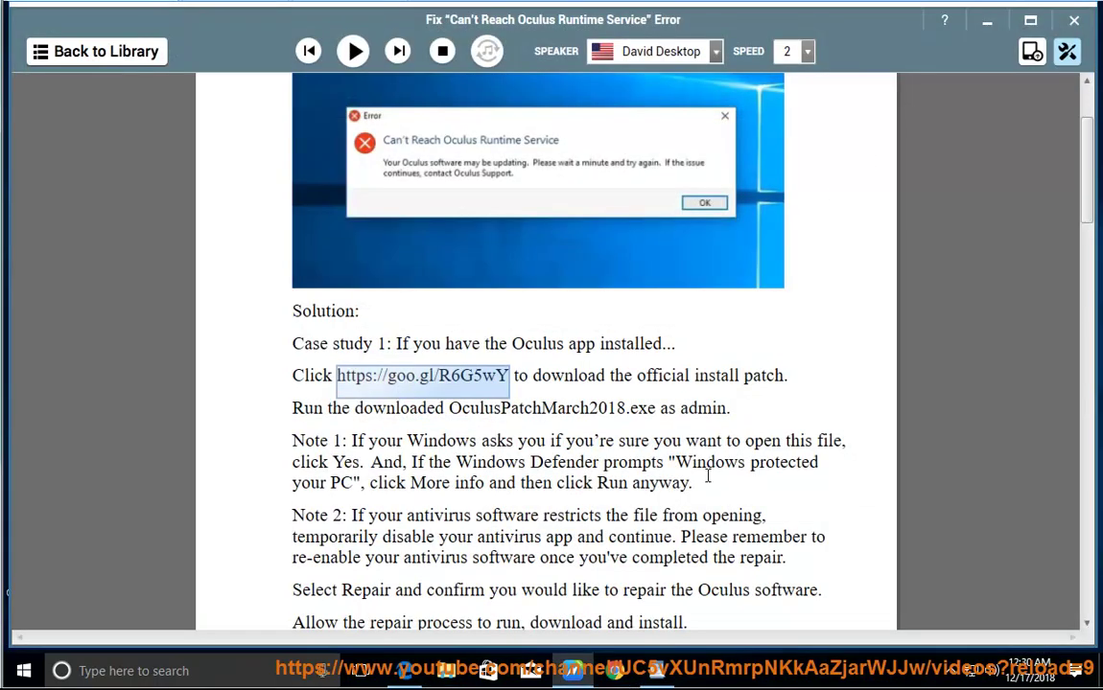
Open Task Manager and look through the running background processes.
{"action": "right_click", "coordinate": [673, 671]}
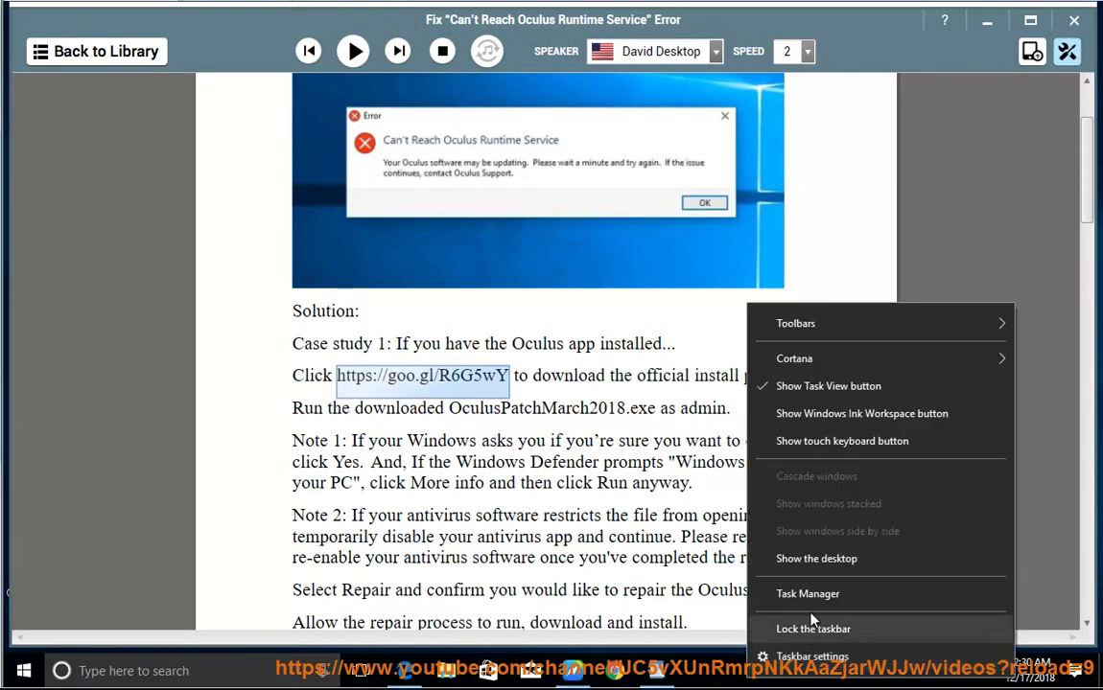
{"action": "key", "text": "Escape"}
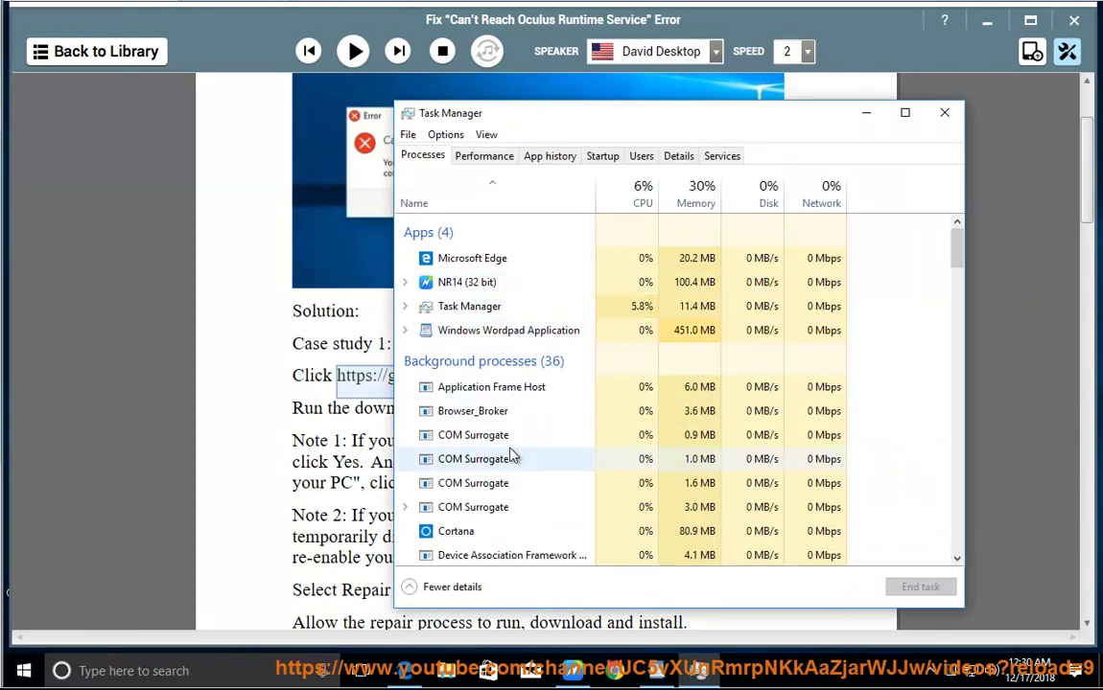
{"action": "left_click", "coordinate": [509, 486]}
{"action": "scroll", "coordinate": [508, 492], "scroll_direction": "down", "scroll_amount": 1}
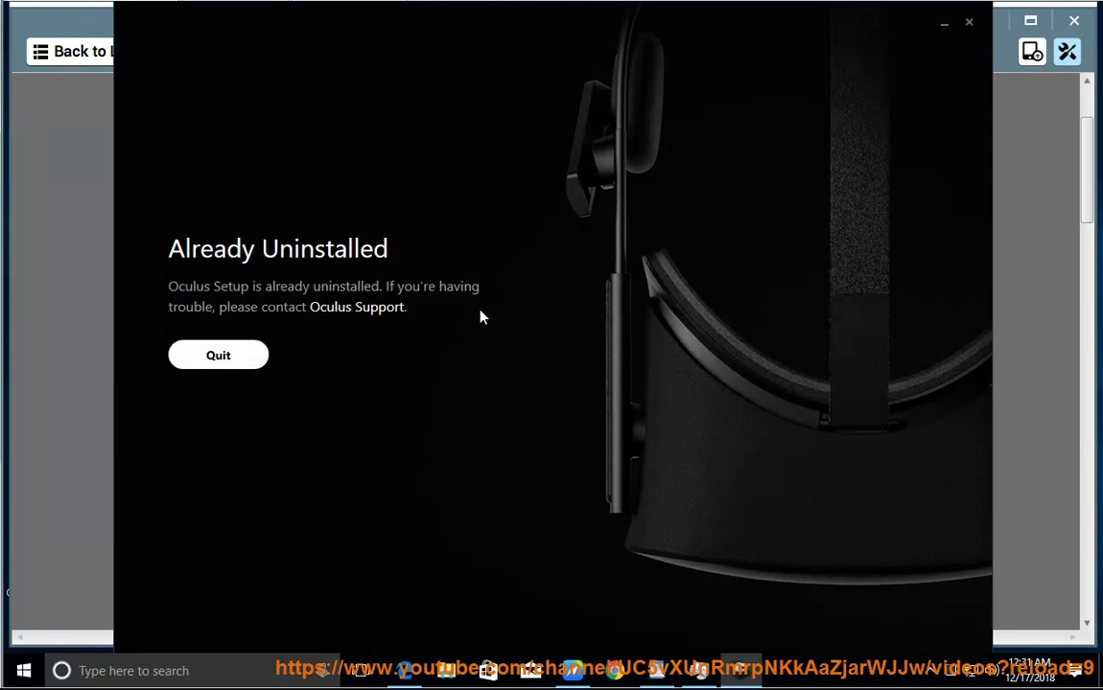
Exit Oculus Setup with confirmation and resume the guide's read-aloud at Case study 2.
{"action": "left_click", "coordinate": [969, 23]}
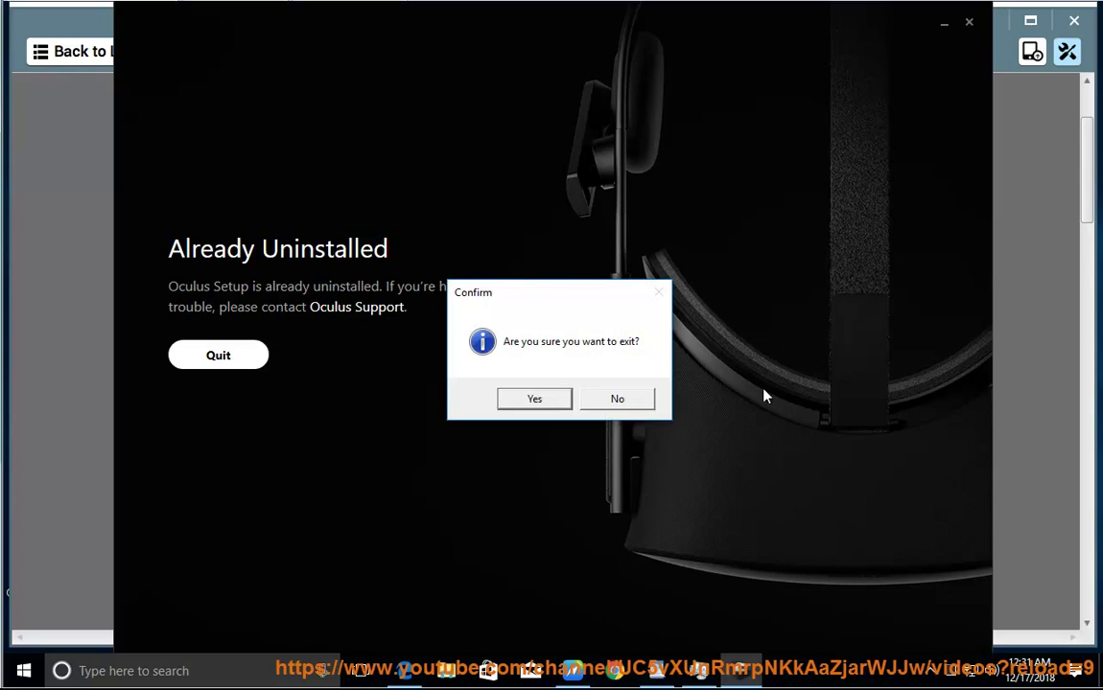
{"action": "left_click", "coordinate": [526, 401]}
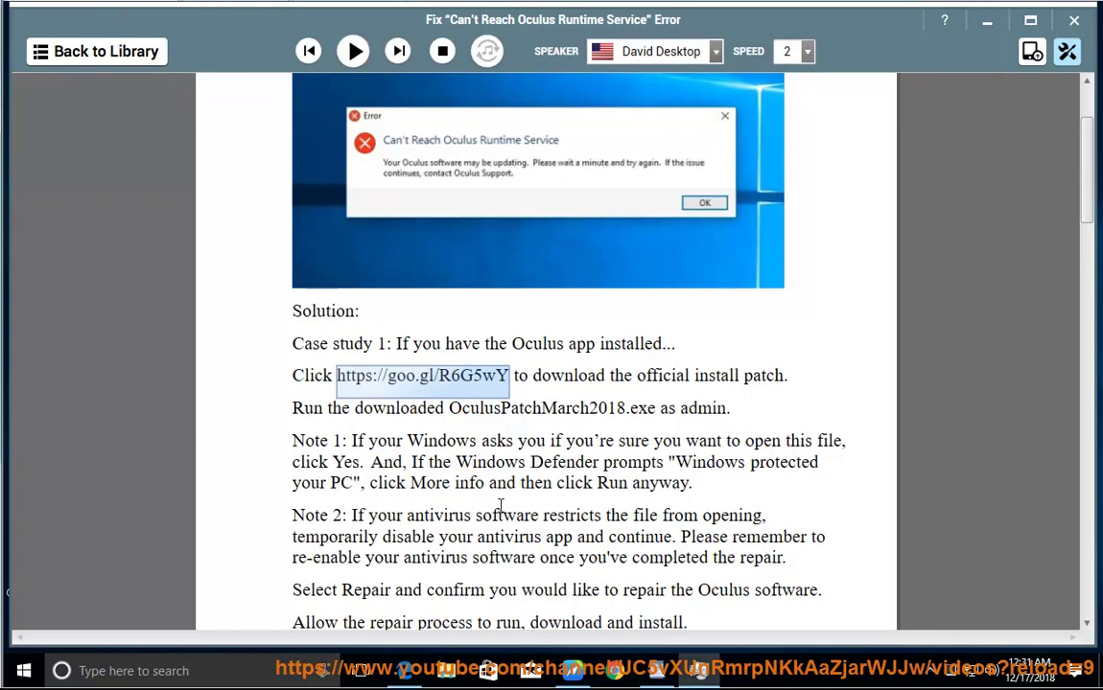
{"action": "left_click", "coordinate": [487, 483]}
{"action": "scroll", "coordinate": [486, 484], "scroll_direction": "down", "scroll_amount": 4}
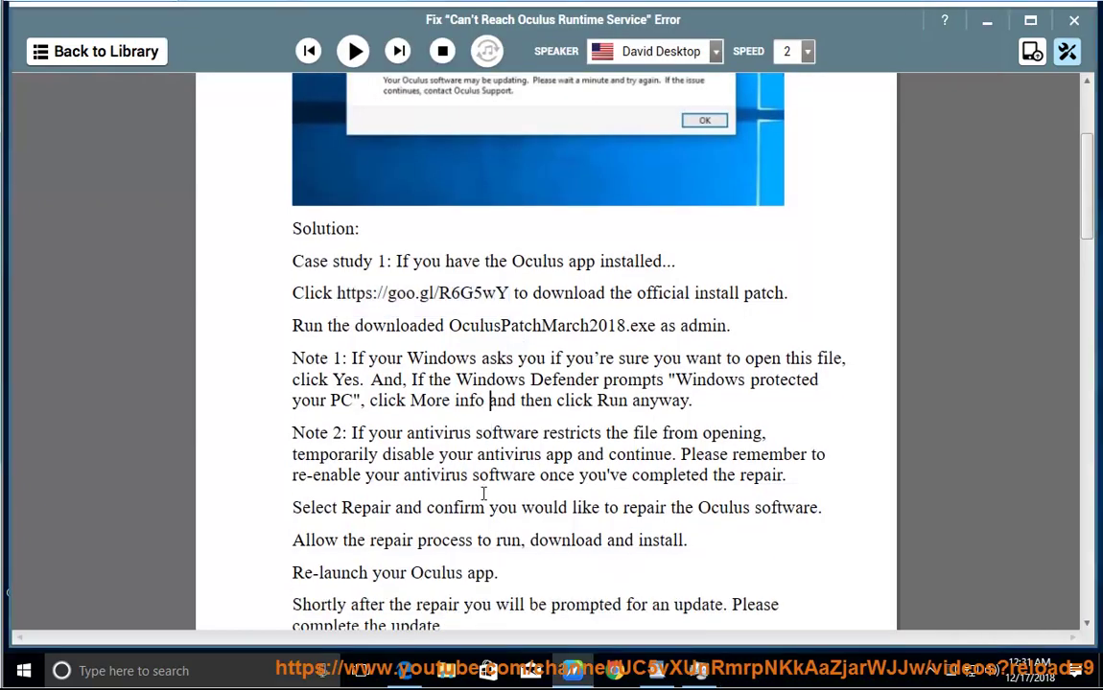
{"action": "scroll", "coordinate": [487, 476], "scroll_direction": "down", "scroll_amount": 3}
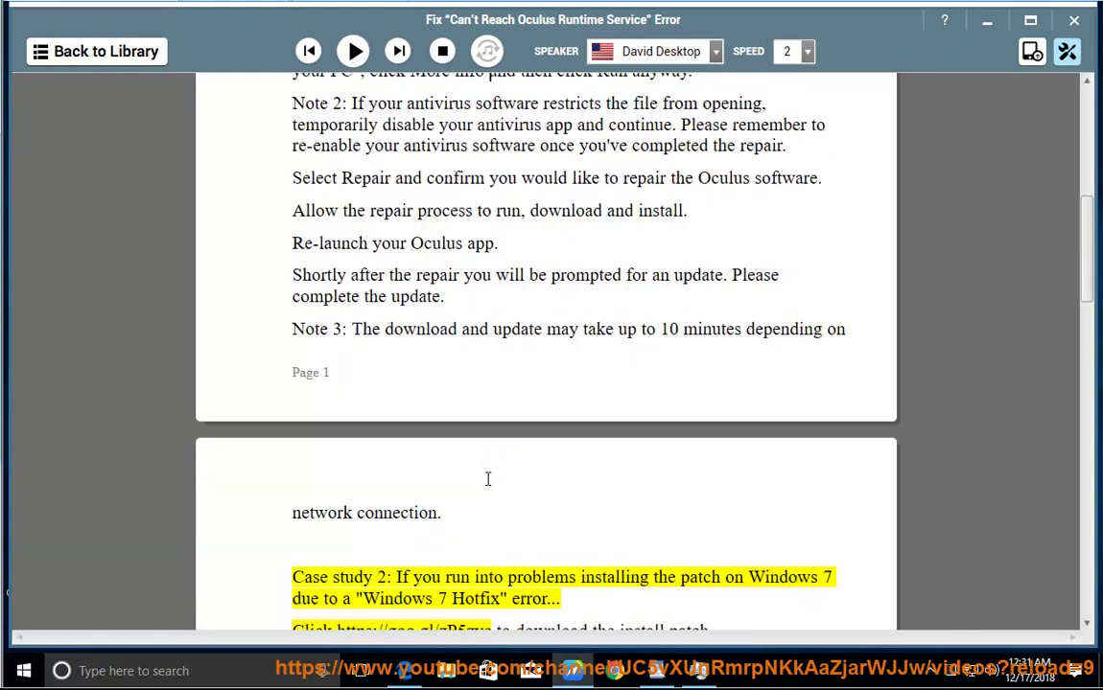
{"action": "left_click", "coordinate": [354, 51]}
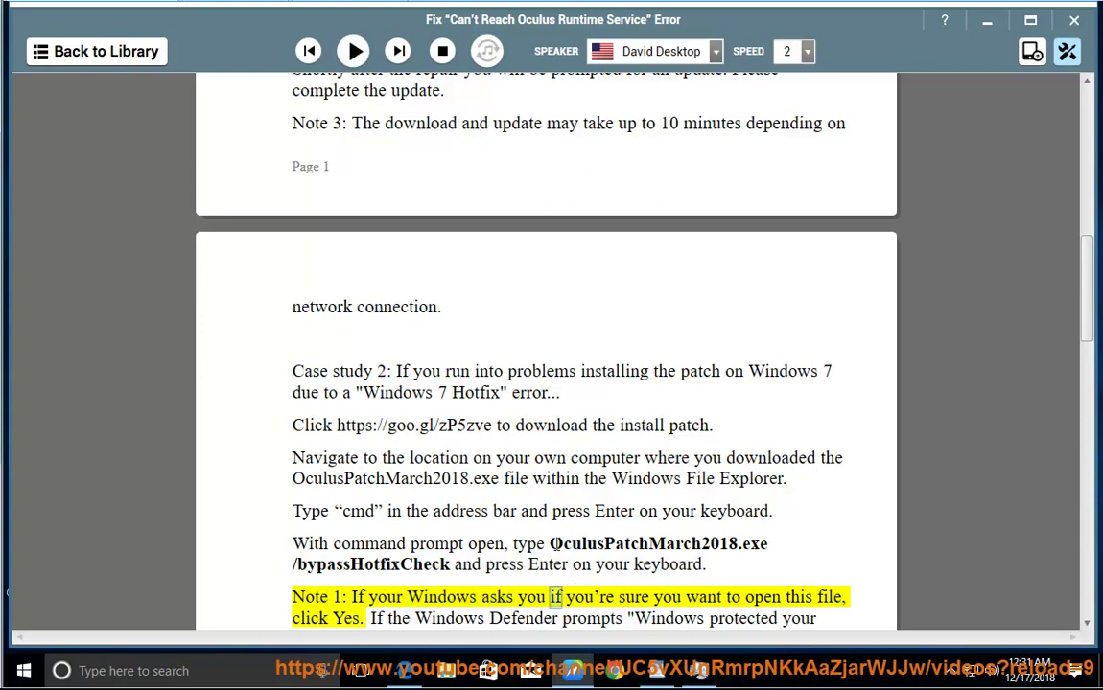
Copy the command "OculusPatchMarch2018.exe /bypassHotfixCheck" from Case study 2 of the guide.
{"action": "left_click_drag", "start_coordinate": [551, 543], "coordinate": [447, 566]}
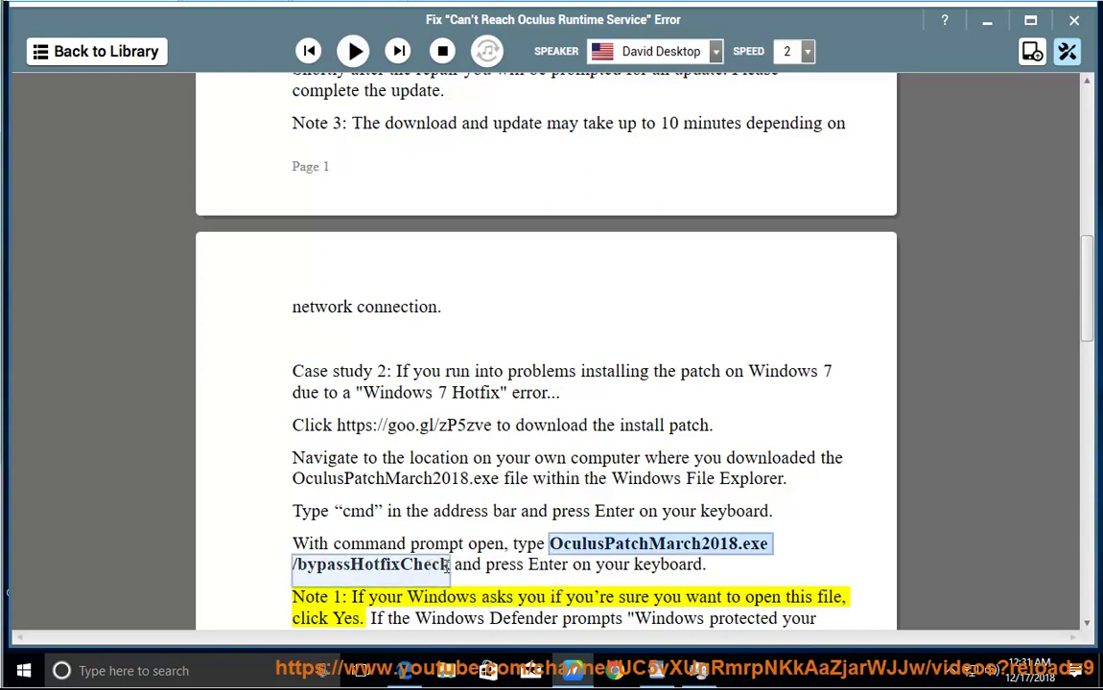
{"action": "right_click", "coordinate": [423, 566]}
{"action": "left_click", "coordinate": [509, 415]}
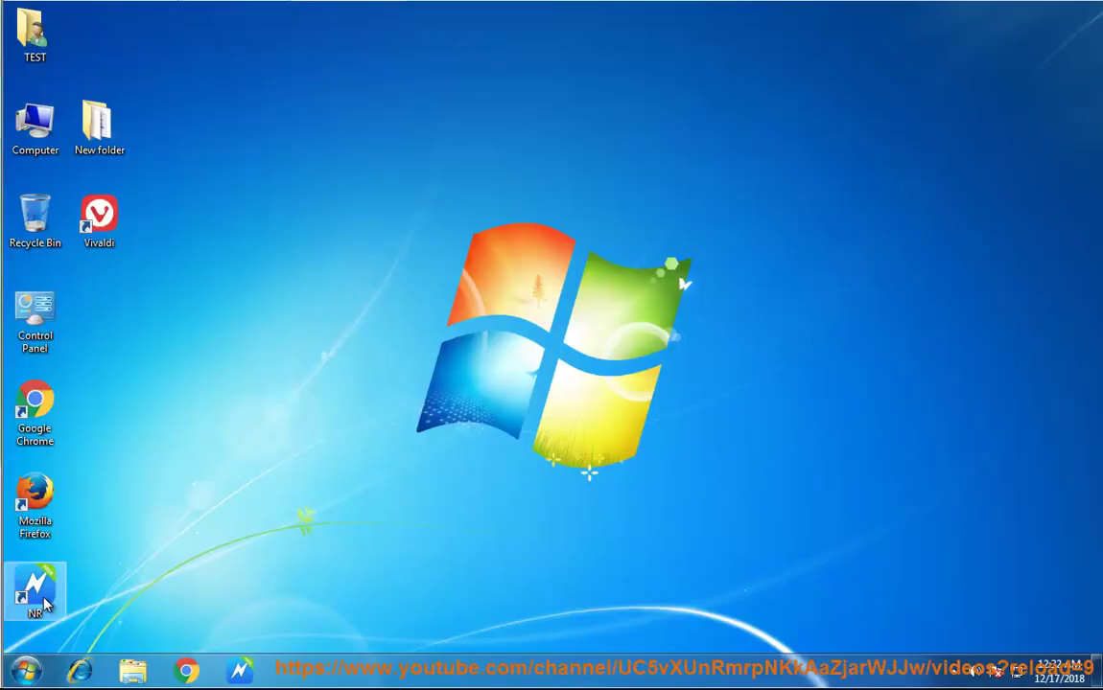
Find CMD on the Windows 7 desktop and run it as administrator, allowing it to make changes.
{"action": "left_click", "coordinate": [27, 673]}
{"action": "type", "text": "CMD"}
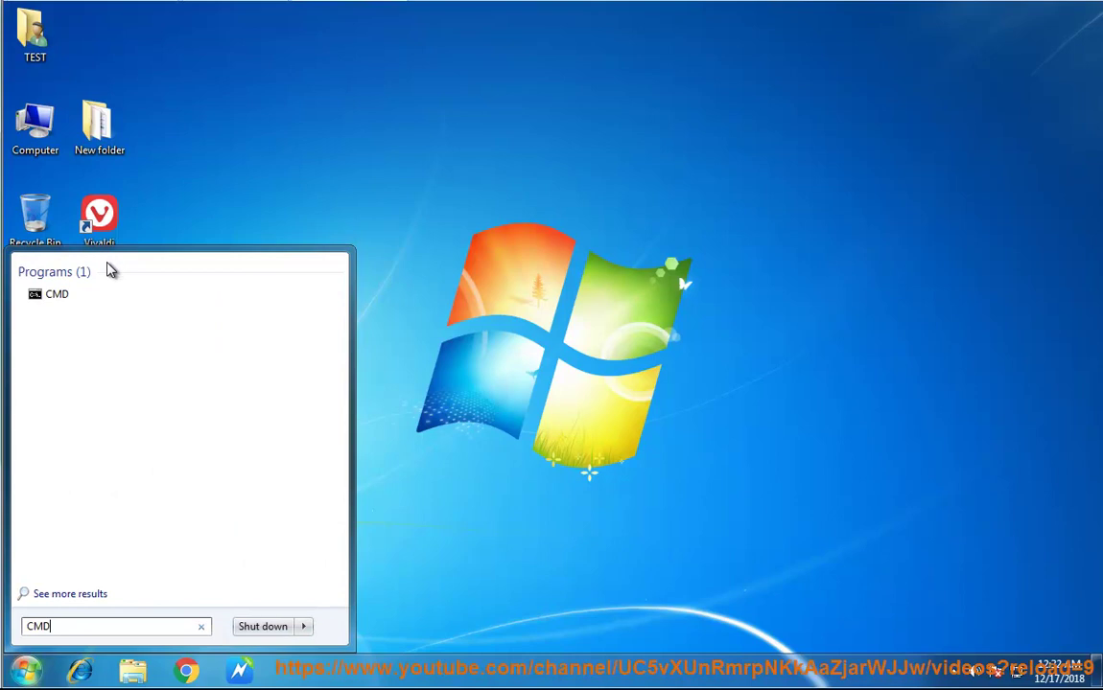
{"action": "right_click", "coordinate": [53, 293]}
{"action": "left_click", "coordinate": [113, 324]}
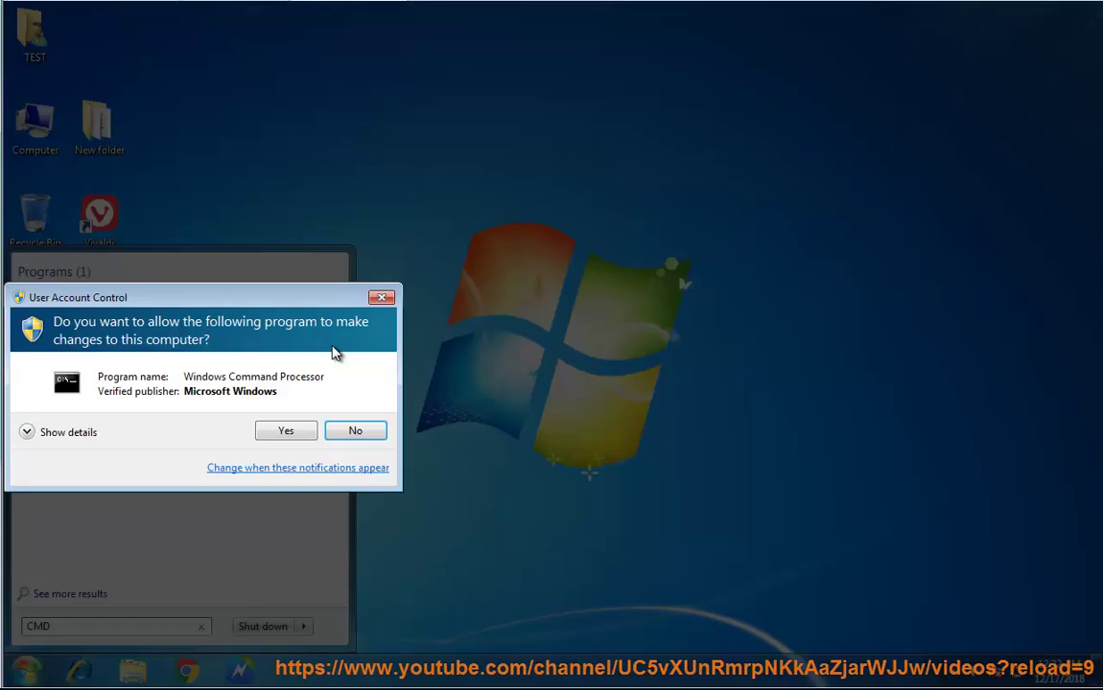
{"action": "left_click", "coordinate": [295, 428]}
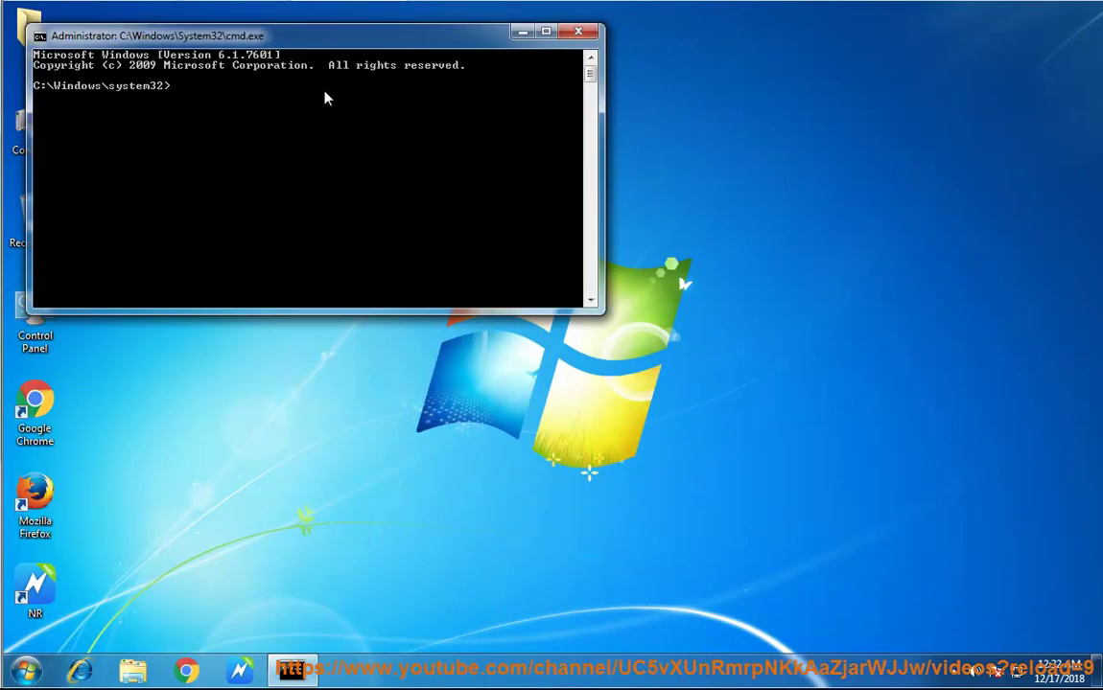
Move the Command Prompt window toward the middle of the desktop and paste the OculusPatchMarch2018.exe /bypassHotfixCheck command at the prompt.
{"action": "left_click_drag", "start_coordinate": [317, 14], "coordinate": [570, 152]}
{"action": "right_click", "coordinate": [427, 207]}
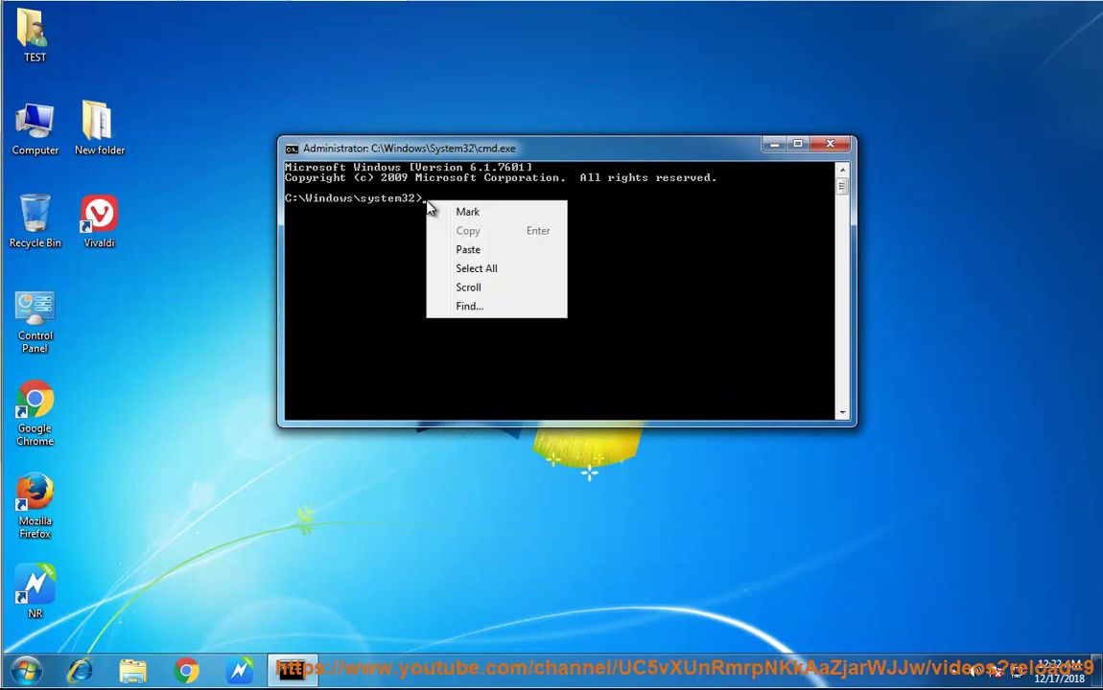
{"action": "left_click", "coordinate": [466, 249]}
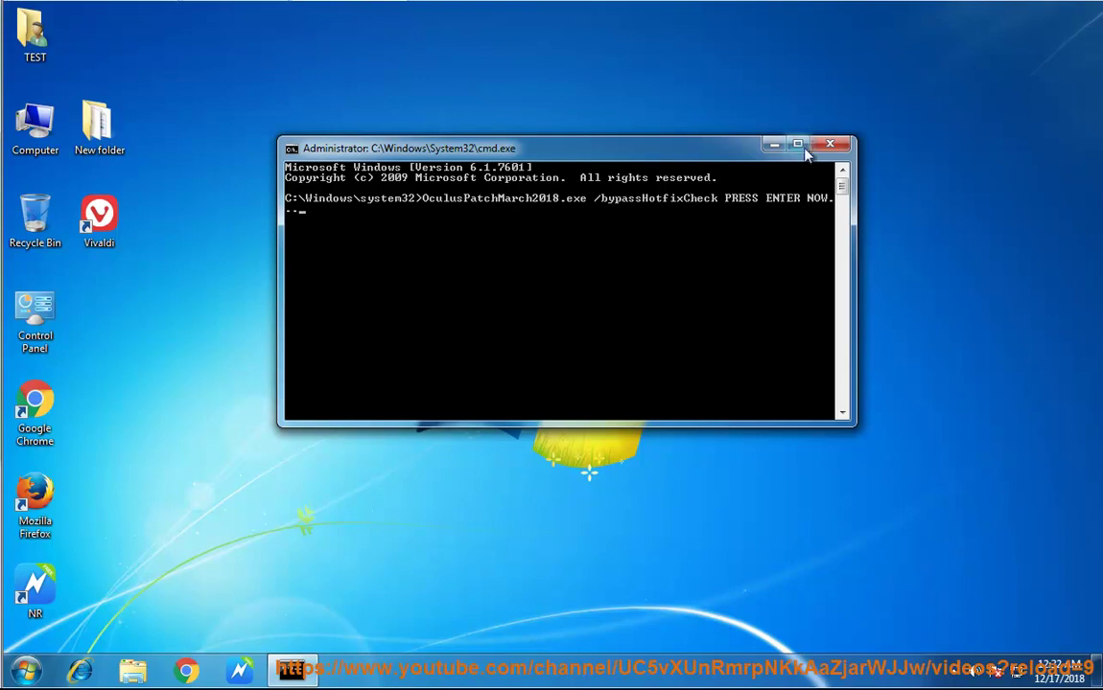
Reposition and maximize the Command Prompt window, and minimize it.
{"action": "left_click_drag", "start_coordinate": [796, 144], "coordinate": [2, 154]}
{"action": "left_click_drag", "start_coordinate": [273, 14], "coordinate": [436, 102]}
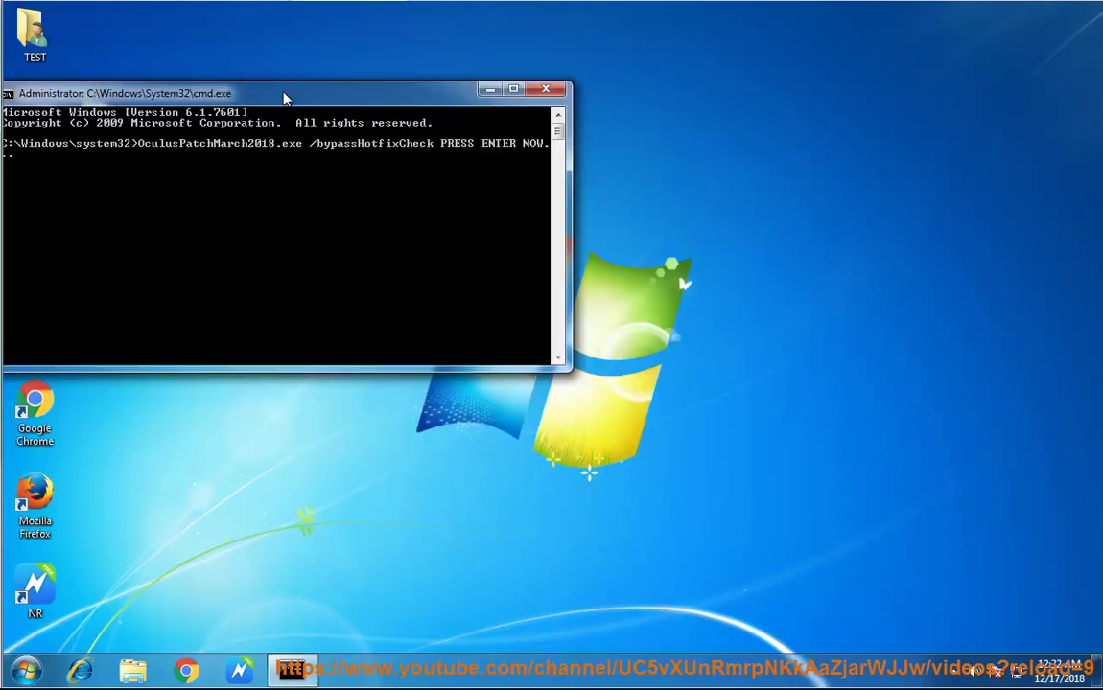
{"action": "left_click_drag", "start_coordinate": [284, 97], "coordinate": [282, 13]}
{"action": "left_click", "coordinate": [516, 8]}
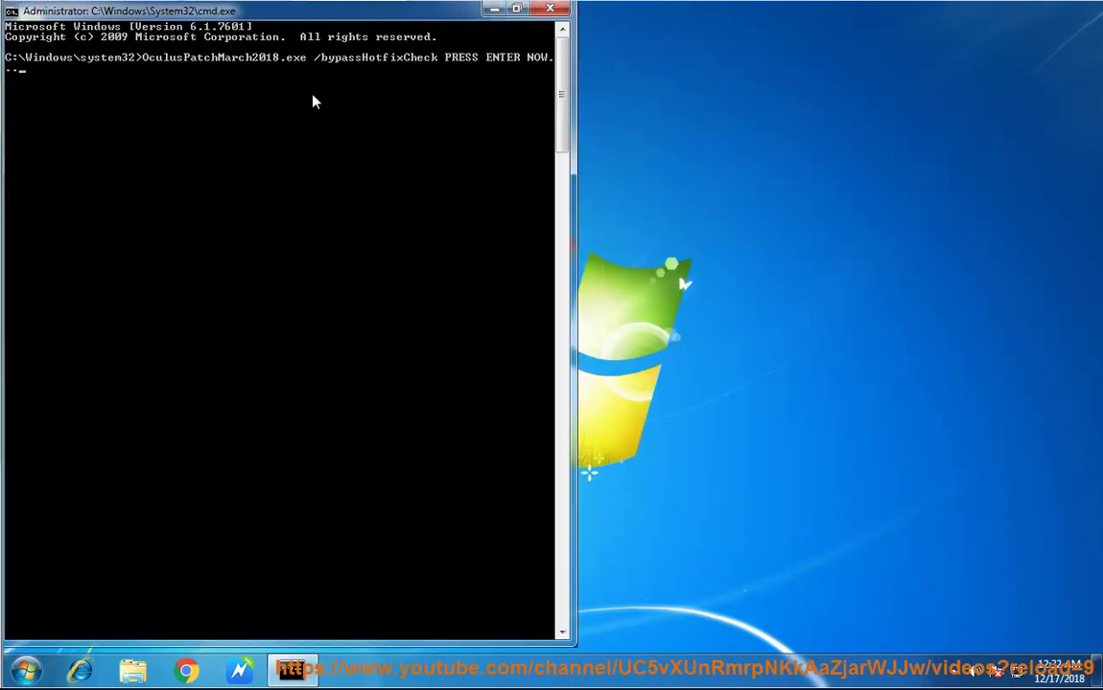
{"action": "left_click", "coordinate": [494, 12]}
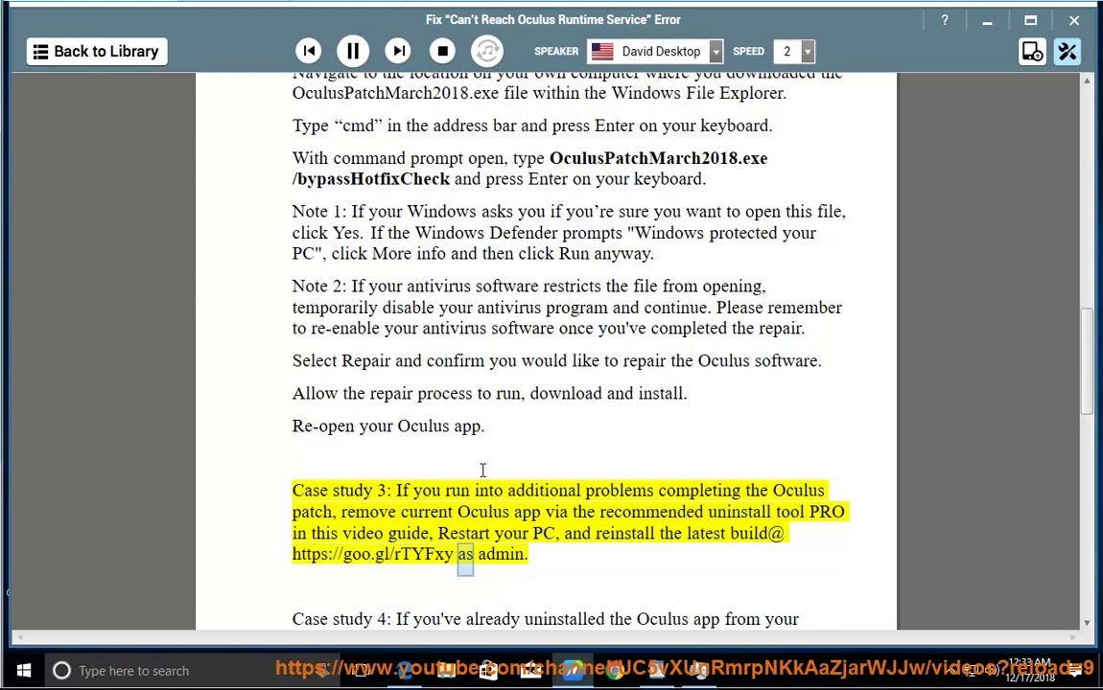
{"action": "left_click", "coordinate": [343, 51]}
{"action": "left_click_drag", "start_coordinate": [455, 557], "coordinate": [293, 555]}
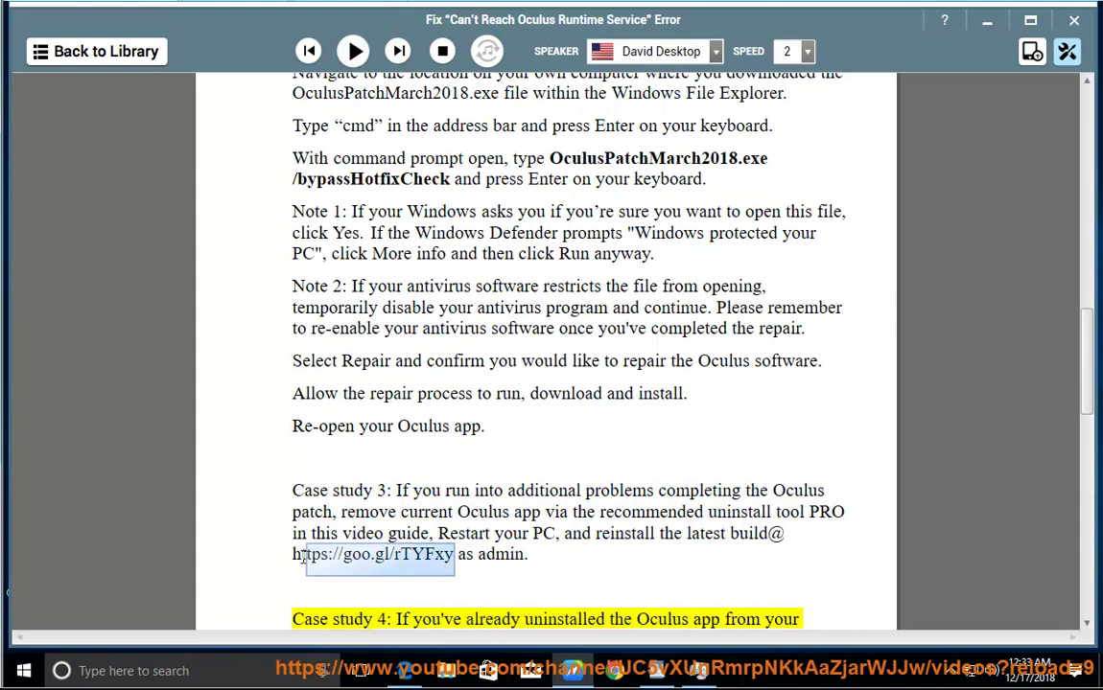
{"action": "right_click", "coordinate": [303, 557]}
{"action": "left_click", "coordinate": [374, 409]}
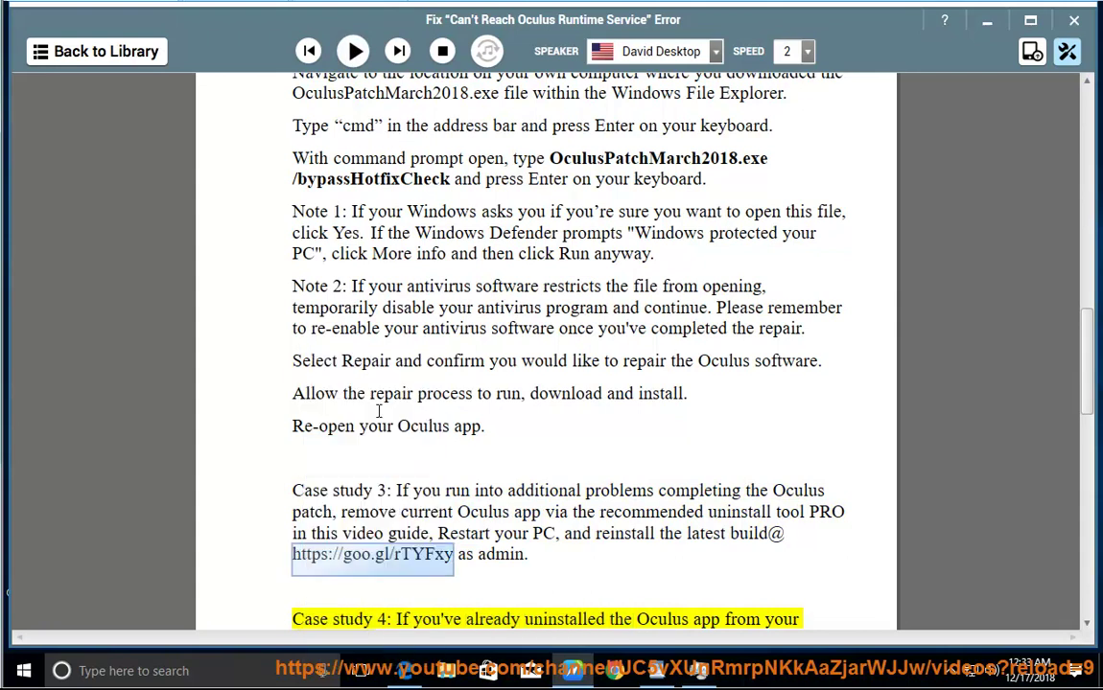
{"action": "left_click", "coordinate": [614, 670]}
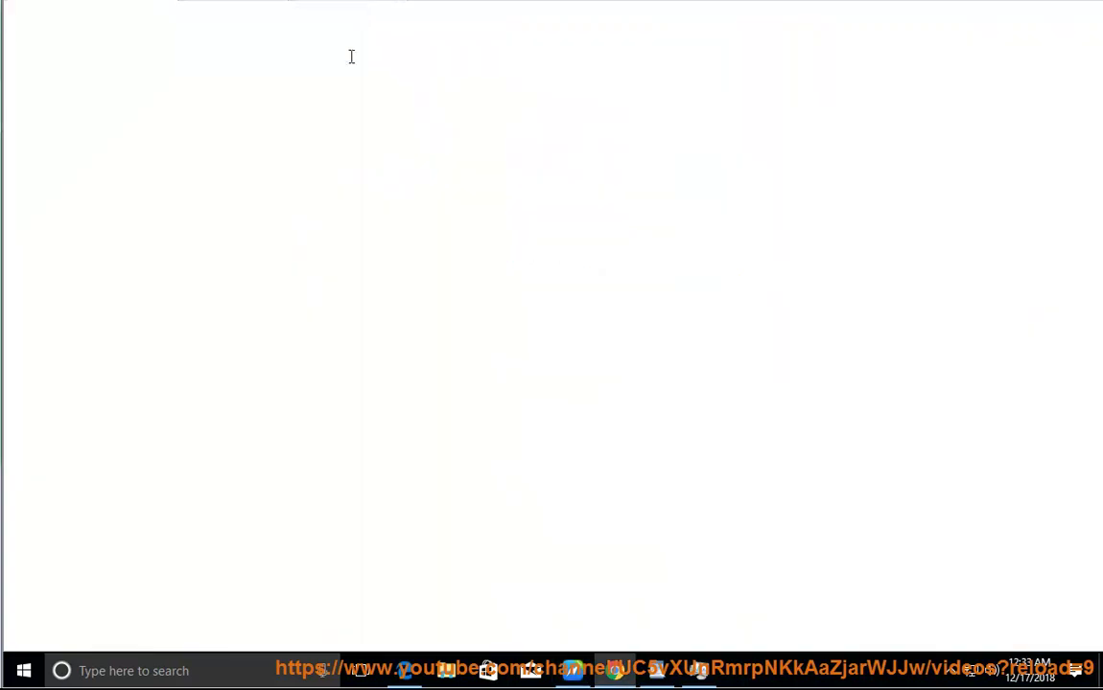
{"action": "right_click", "coordinate": [327, 45]}
{"action": "left_click", "coordinate": [359, 131]}
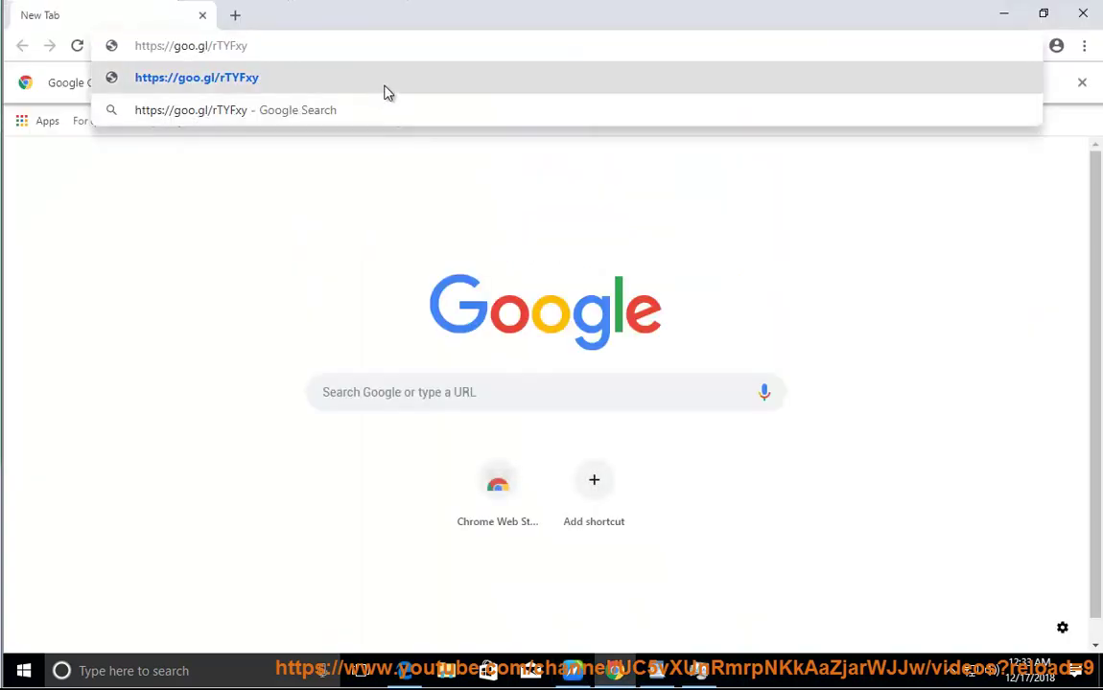
{"action": "left_click", "coordinate": [383, 86]}
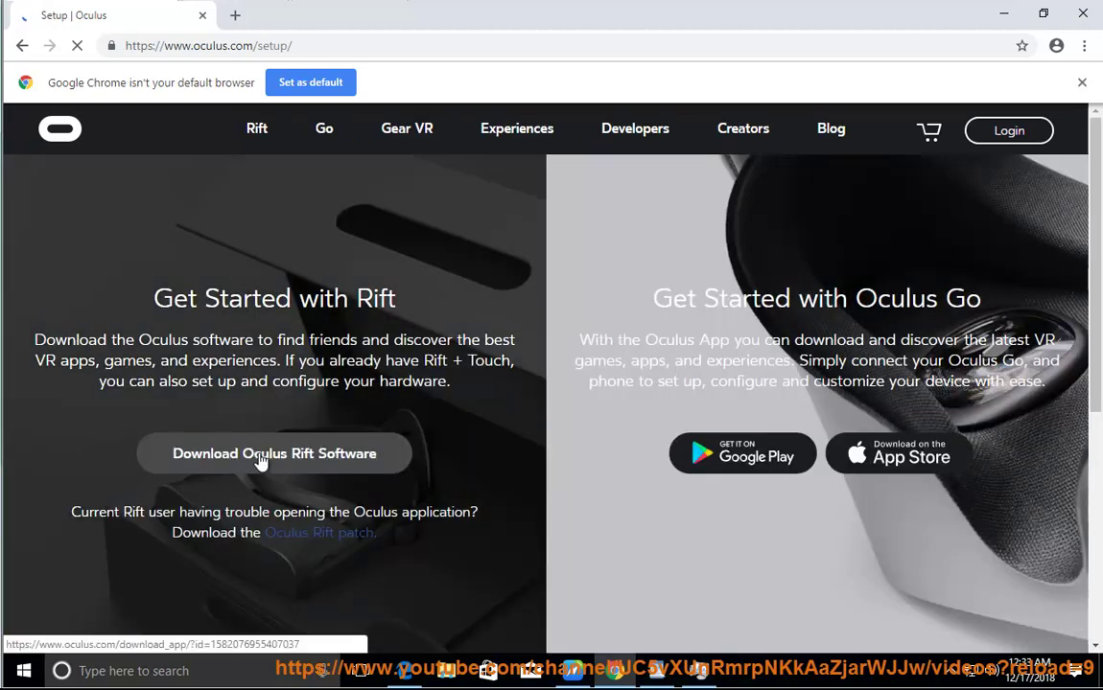
Check the browser's download list, and download the Oculus Rift software from the Oculus setup page.
{"action": "left_click", "coordinate": [1083, 45]}
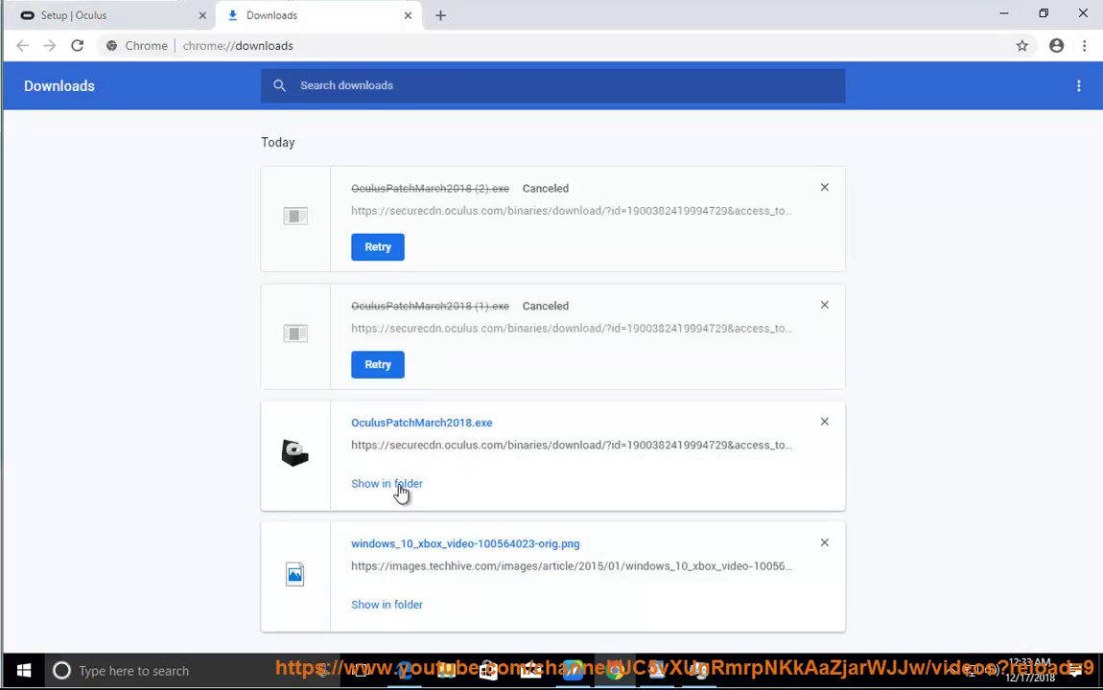
{"action": "left_click", "coordinate": [96, 15]}
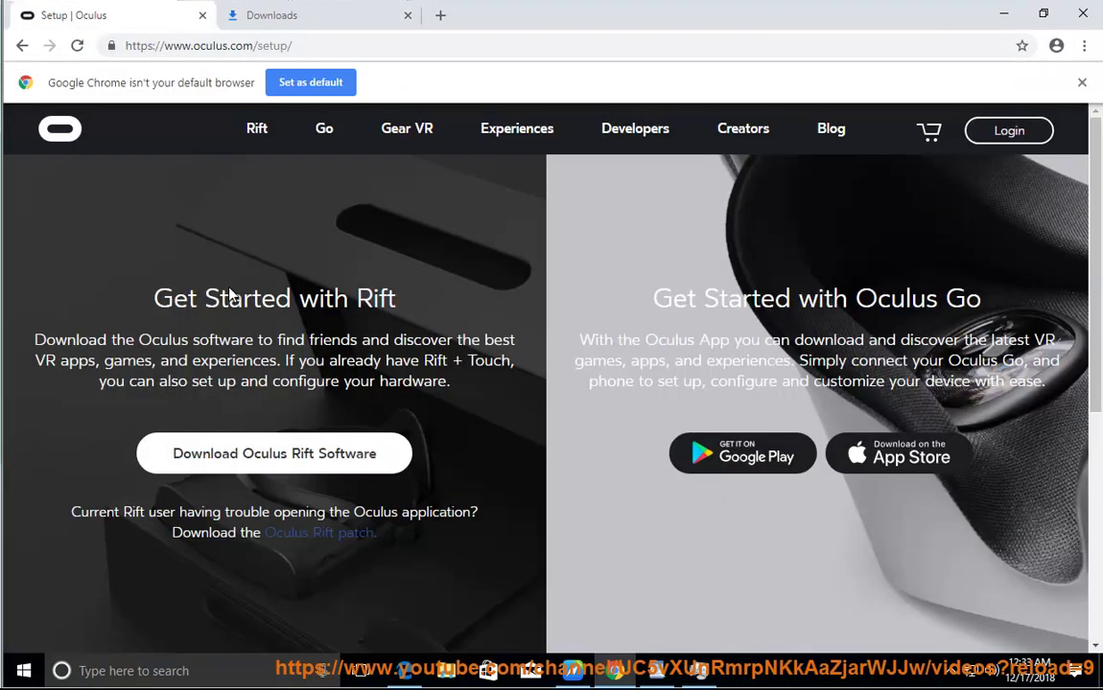
{"action": "left_click", "coordinate": [231, 458]}
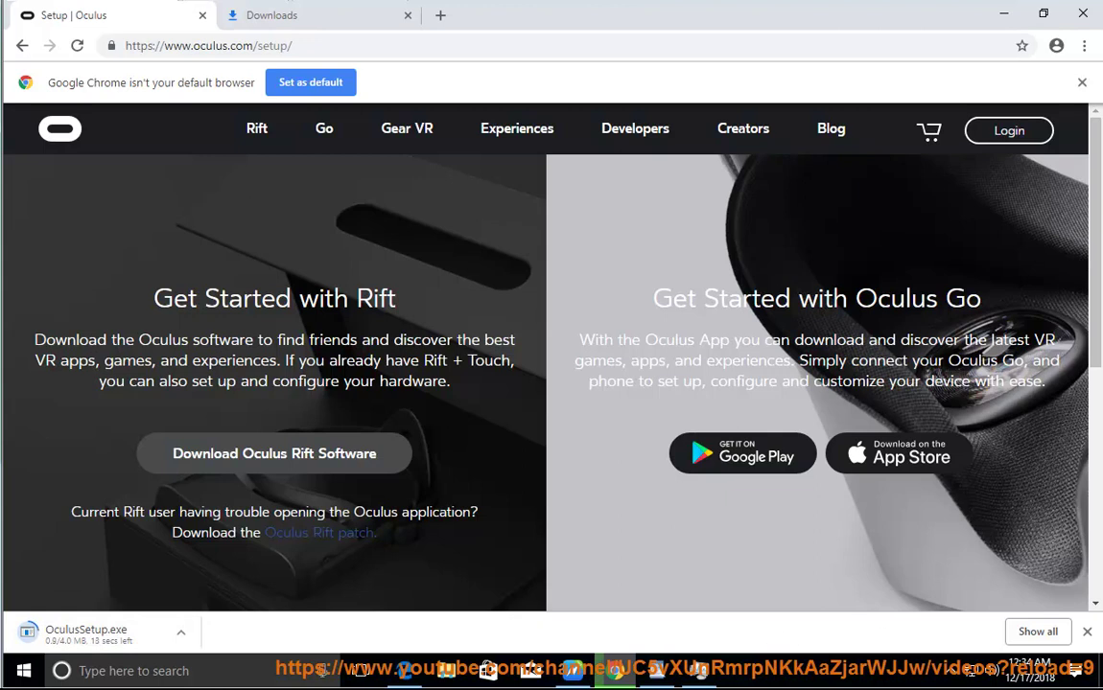
Locate the downloaded OculusSetup.exe in its folder and run it as administrator, allowing it to make changes.
{"action": "left_click", "coordinate": [1036, 632]}
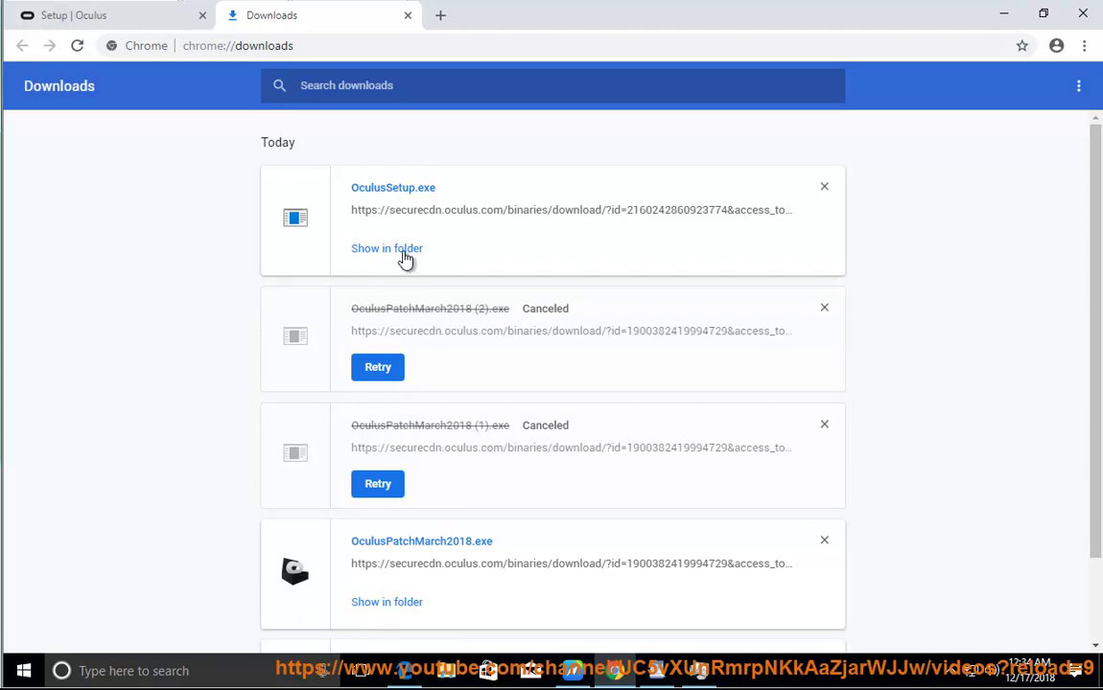
{"action": "left_click", "coordinate": [393, 251]}
{"action": "right_click", "coordinate": [415, 303]}
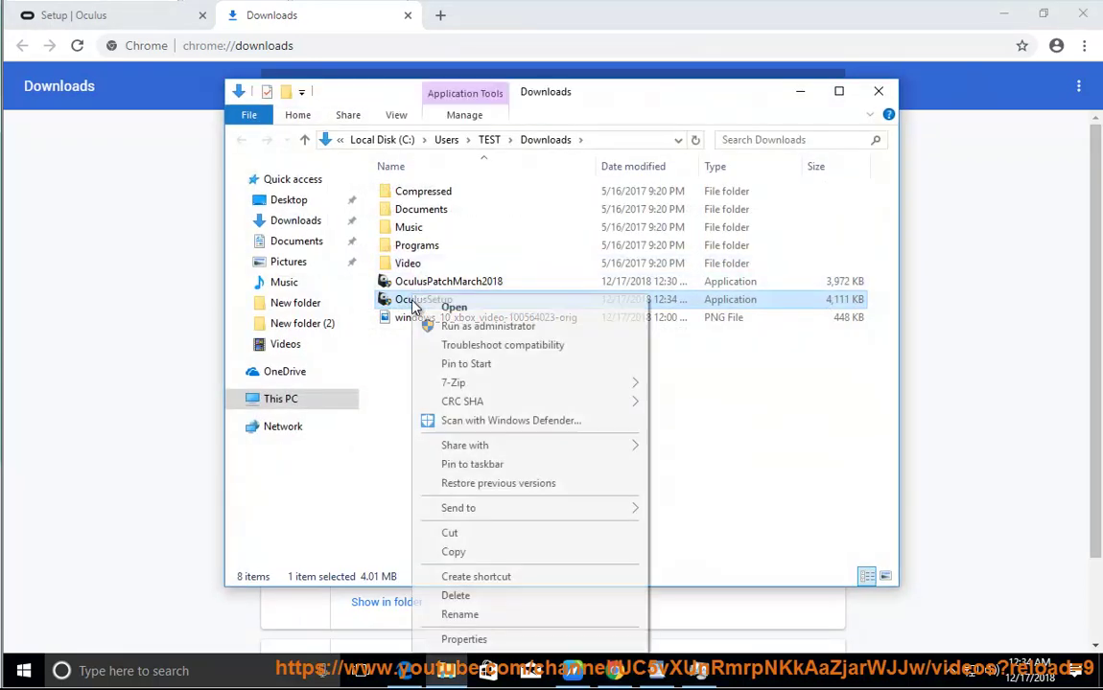
{"action": "left_click", "coordinate": [479, 323]}
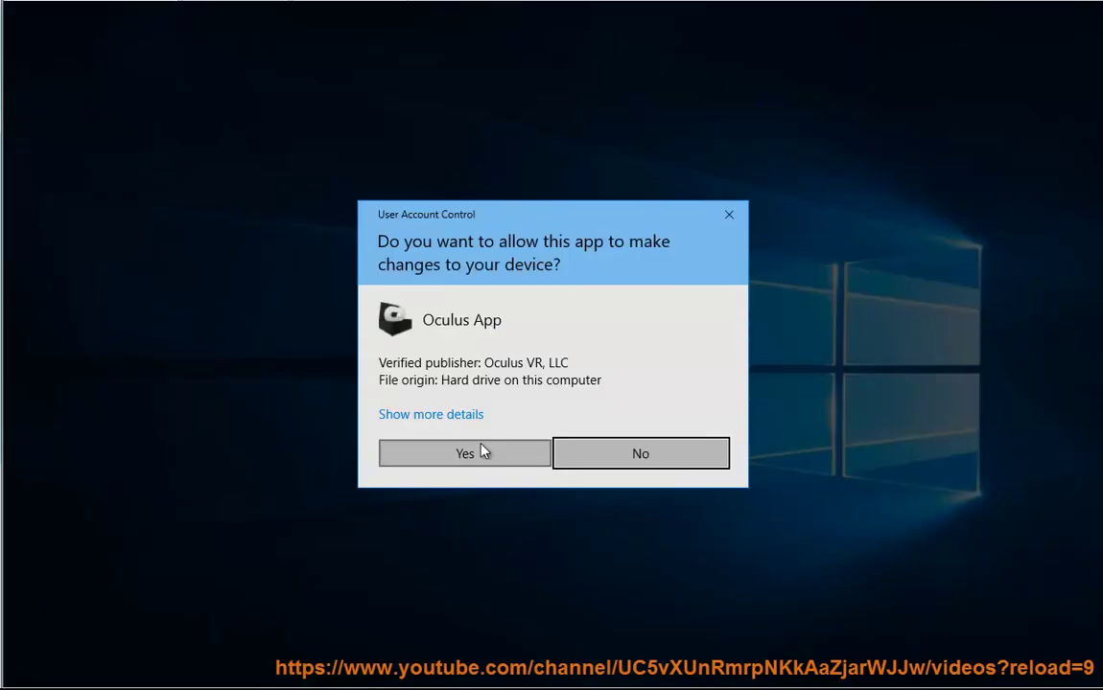
{"action": "left_click", "coordinate": [482, 451]}
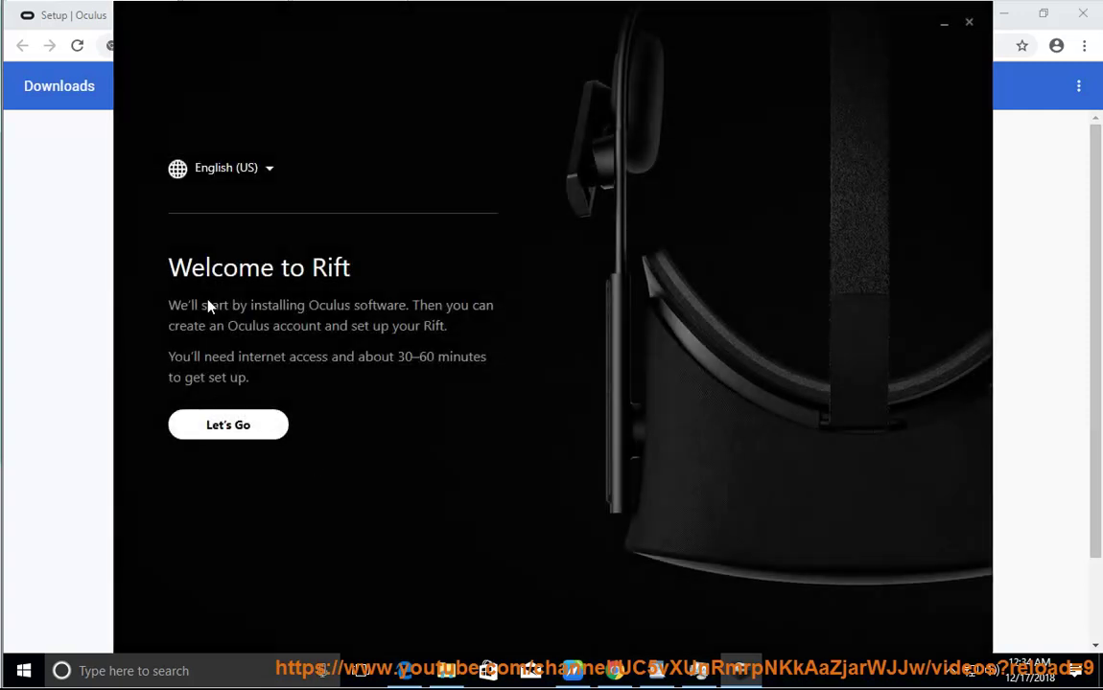
Start the Oculus software installation, agreeing to the terms and keeping C:\Program Files\Oculus\Software\ as the VR apps location.
{"action": "left_click", "coordinate": [245, 428]}
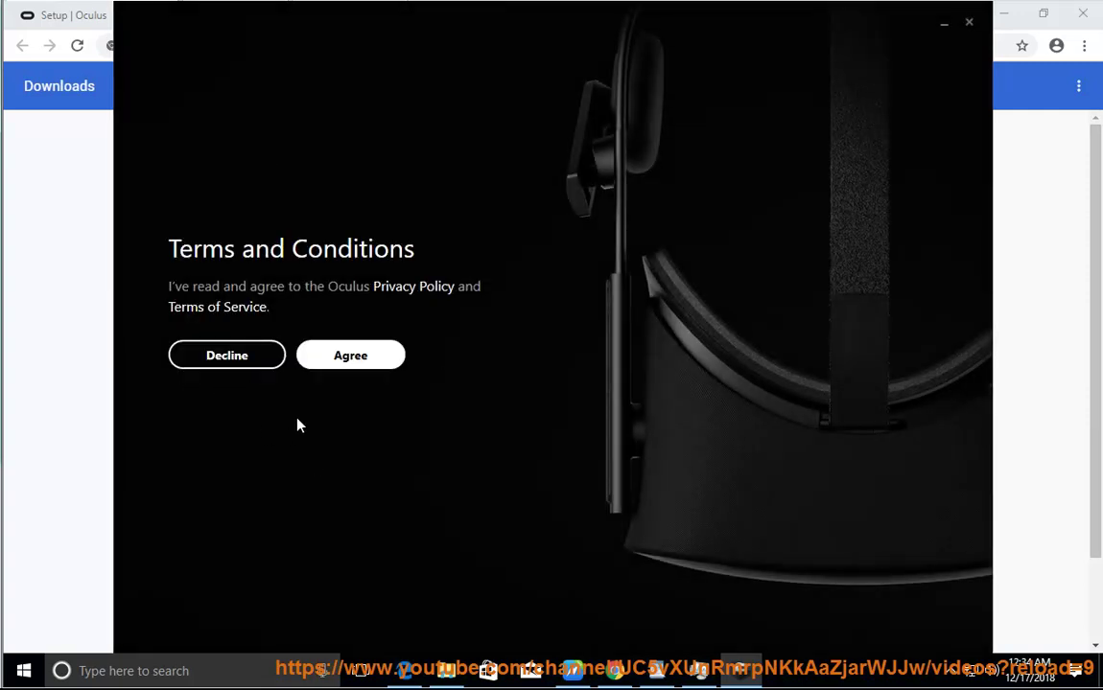
{"action": "left_click", "coordinate": [351, 356]}
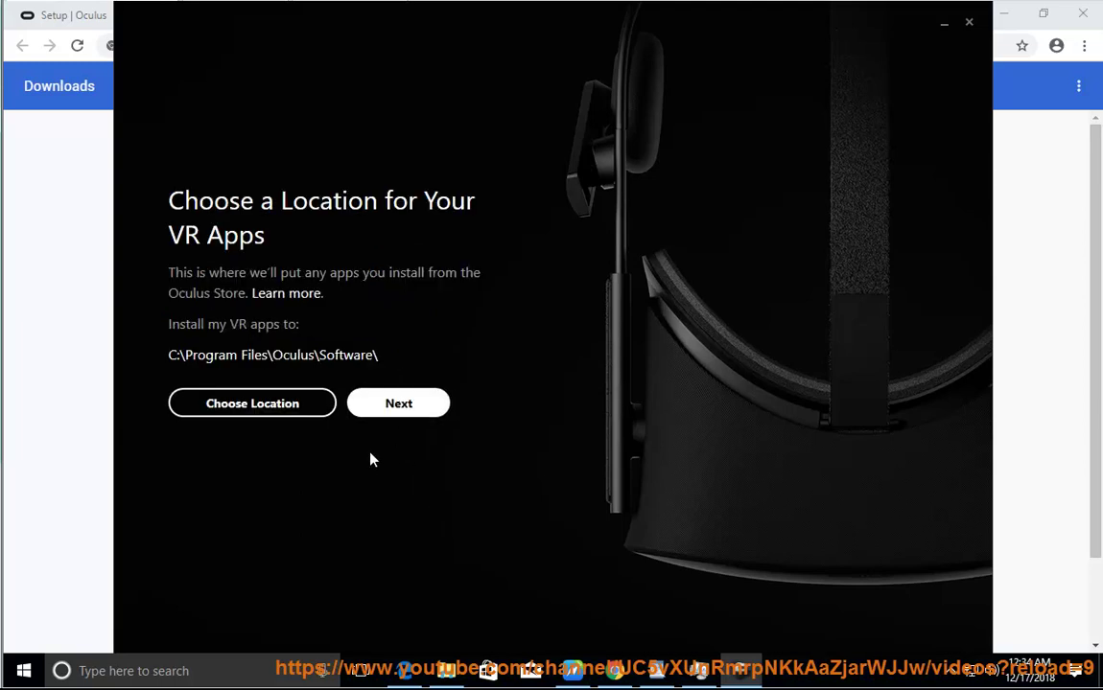
{"action": "left_click", "coordinate": [392, 409]}
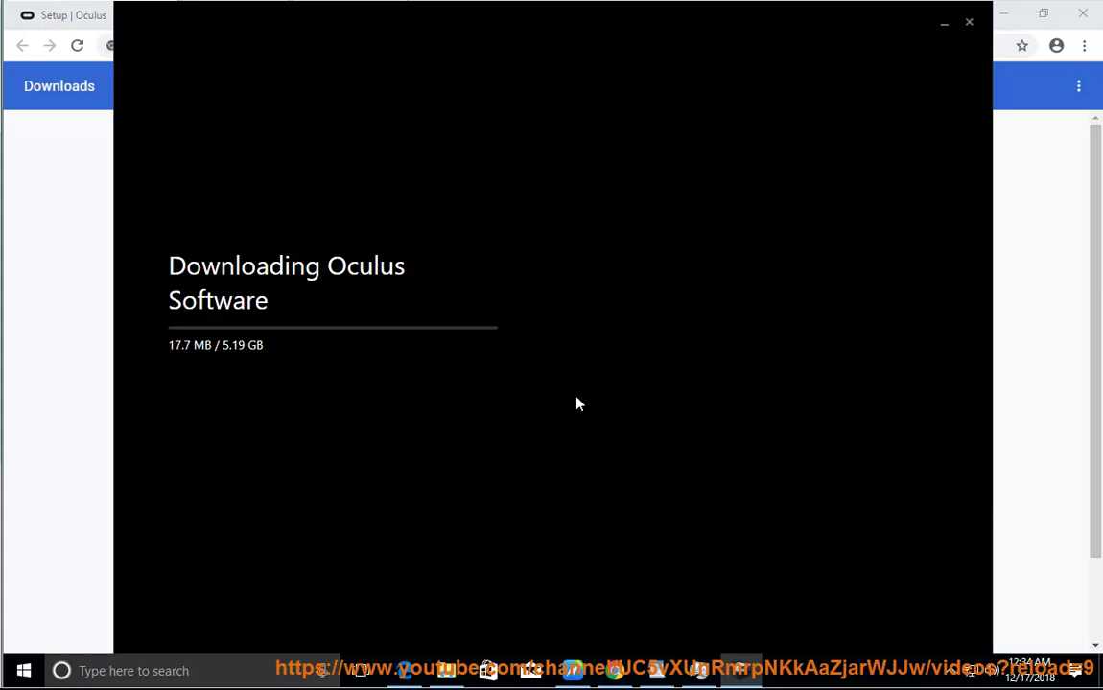
Exit the Oculus setup with confirmation, and resume the read-aloud playback of the guide.
{"action": "left_click", "coordinate": [969, 23]}
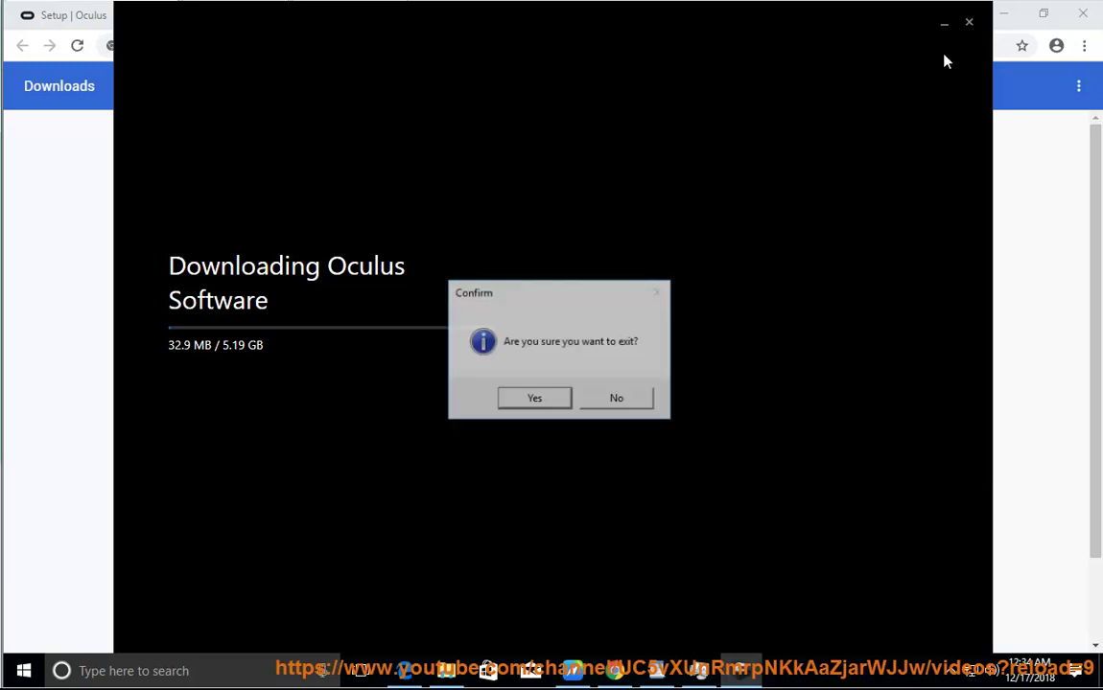
{"action": "left_click", "coordinate": [536, 405]}
{"action": "left_click", "coordinate": [572, 670]}
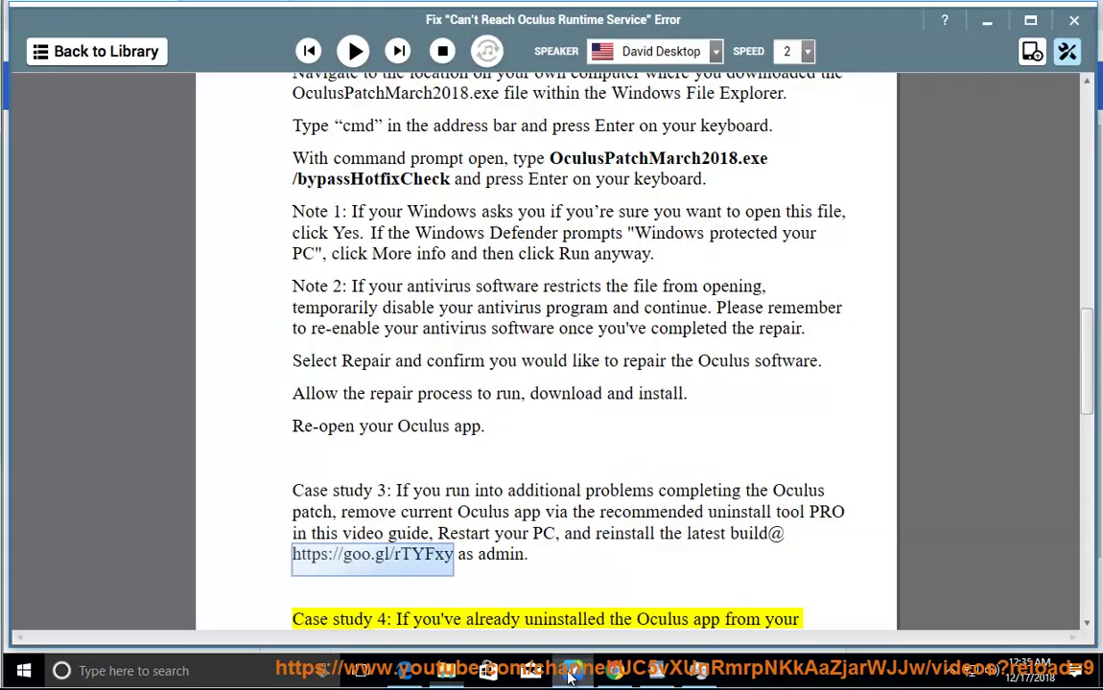
{"action": "left_click", "coordinate": [353, 50]}
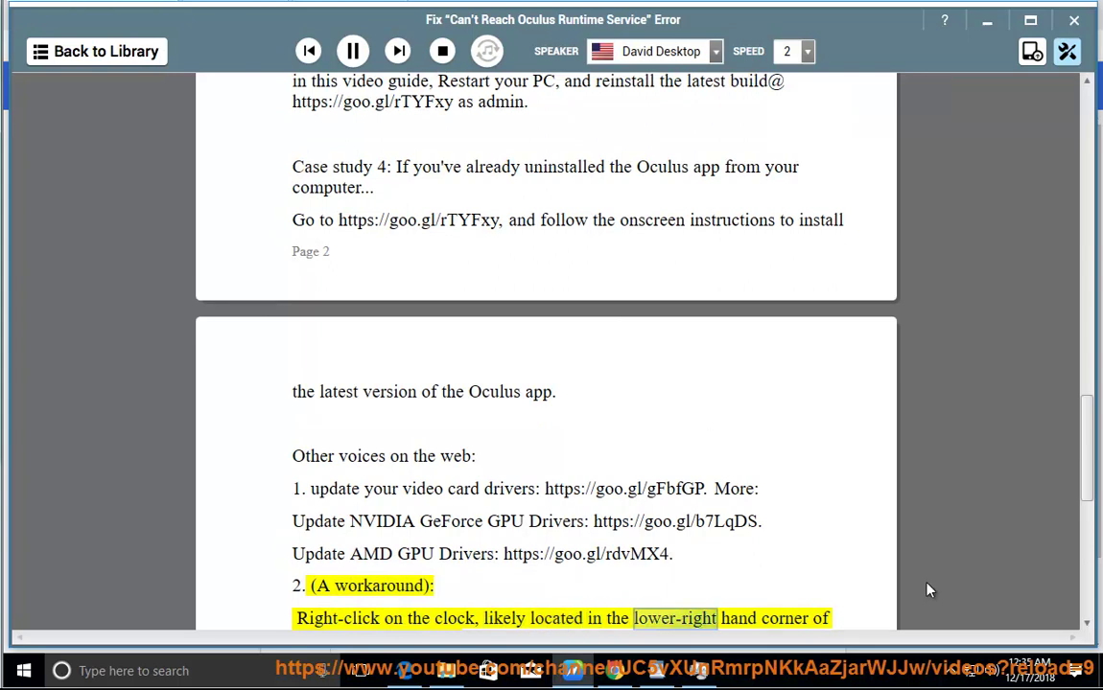
Open the Date & time settings from the taskbar clock, and pause the guide's playback to review the date workaround.
{"action": "right_click", "coordinate": [1033, 677]}
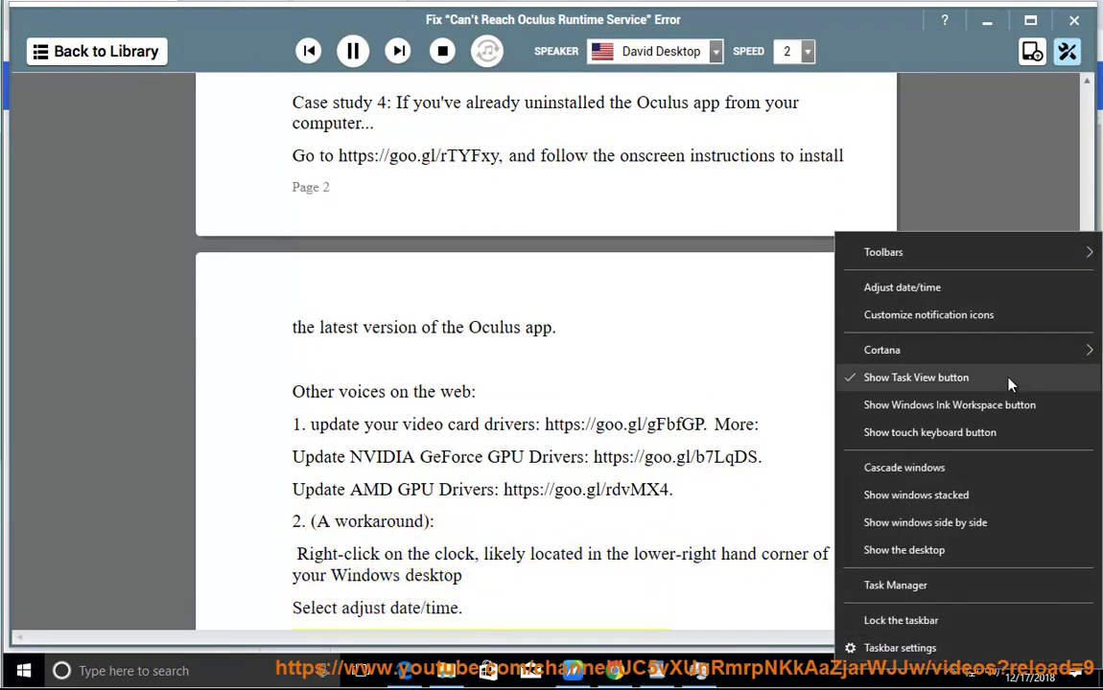
{"action": "left_click", "coordinate": [979, 287]}
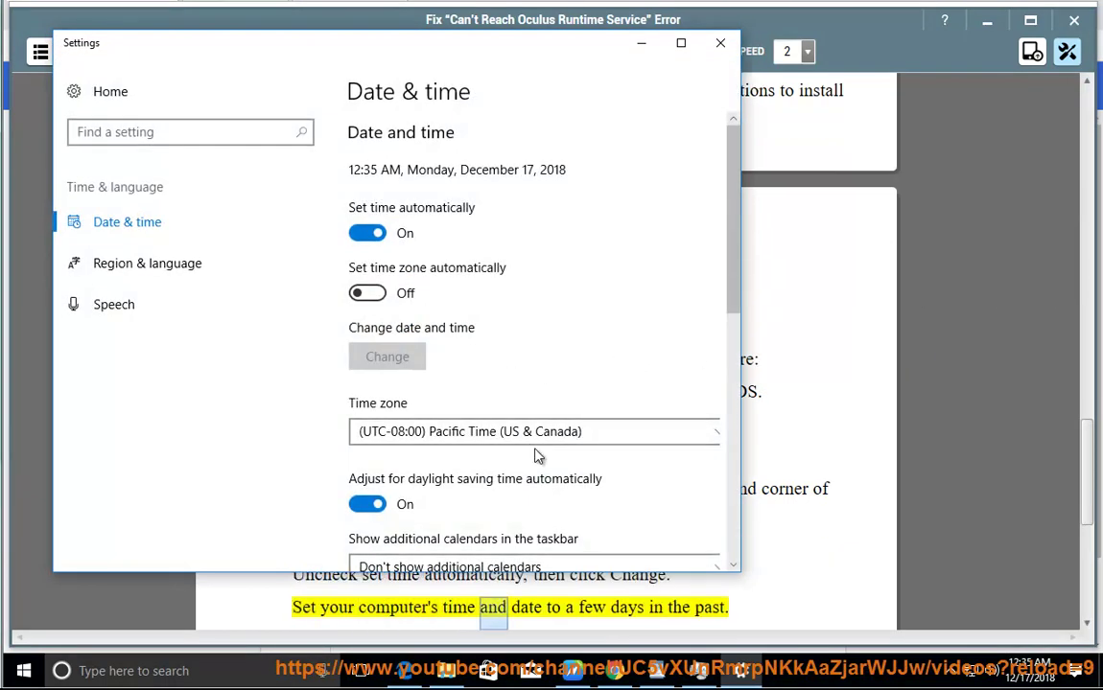
{"action": "key", "text": "alt+F4"}
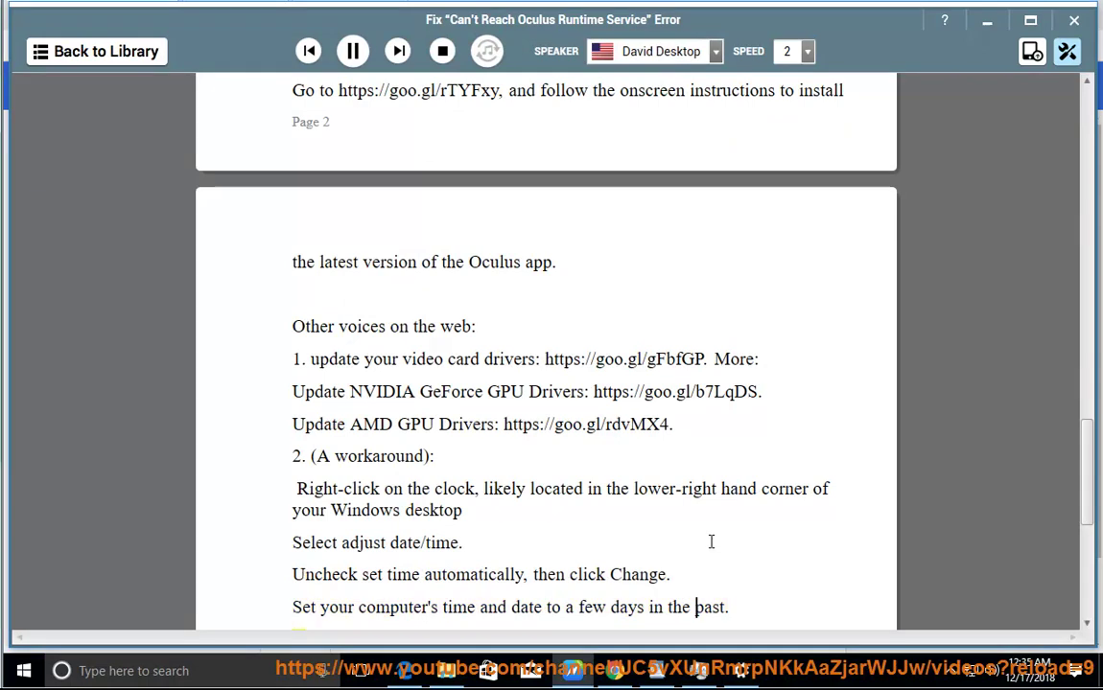
{"action": "left_click", "coordinate": [353, 51]}
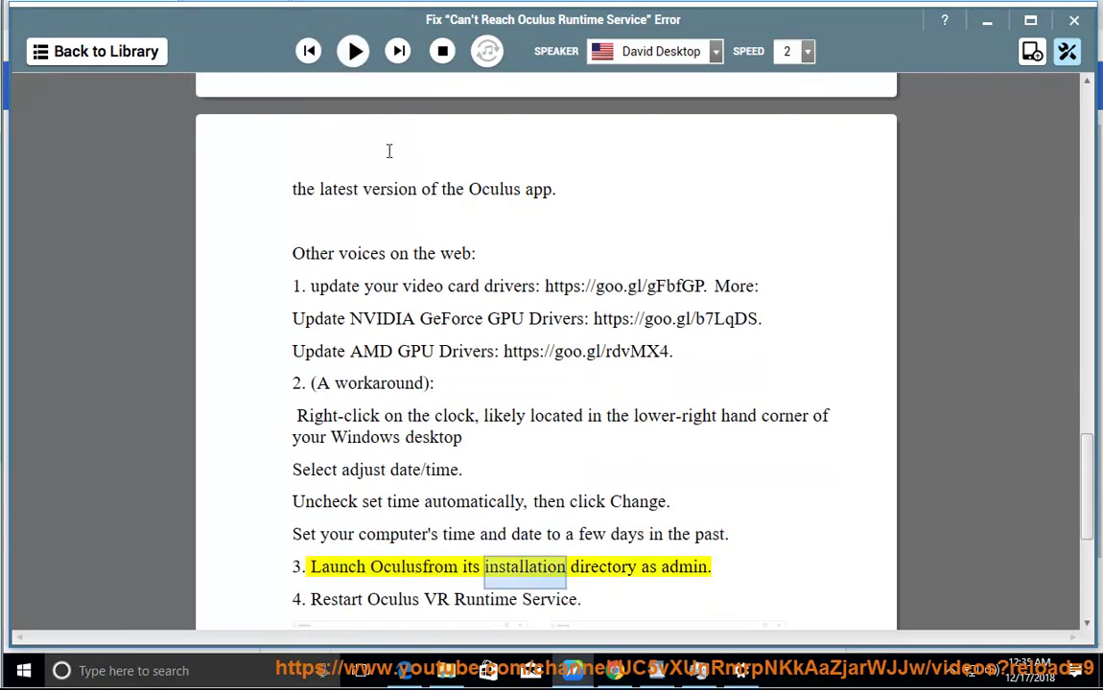
{"action": "left_click_drag", "start_coordinate": [670, 504], "coordinate": [293, 503]}
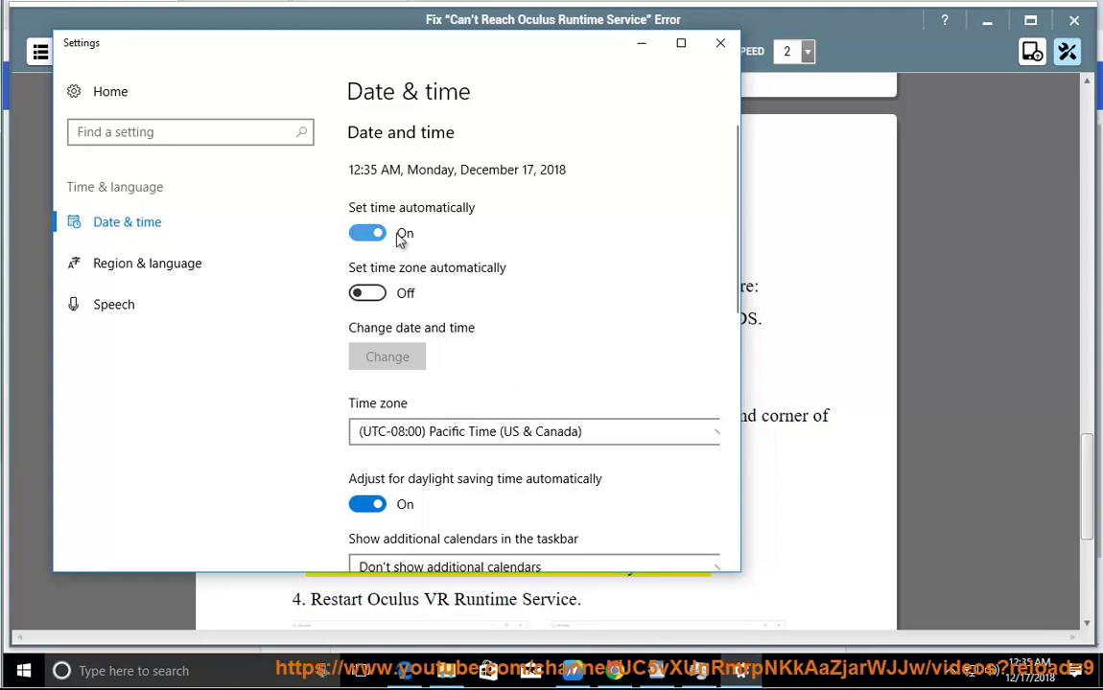
Turn Set time automatically off and back on in the Date & time settings, and resume the guide's playback.
{"action": "left_click", "coordinate": [839, 321]}
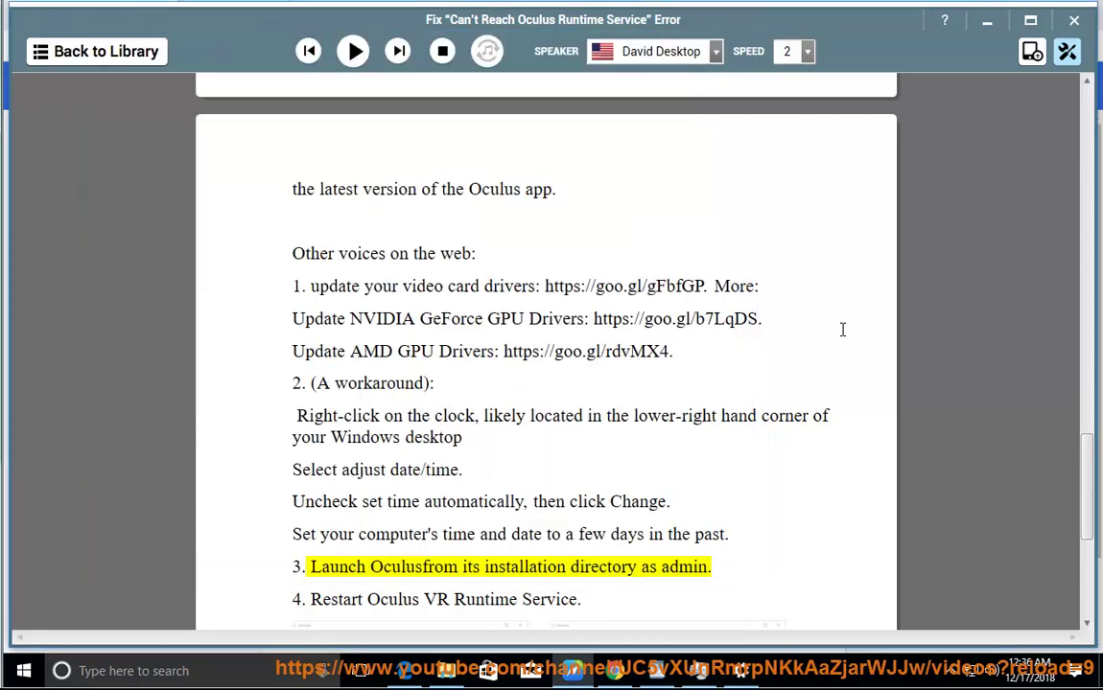
{"action": "key", "text": "alt+Tab"}
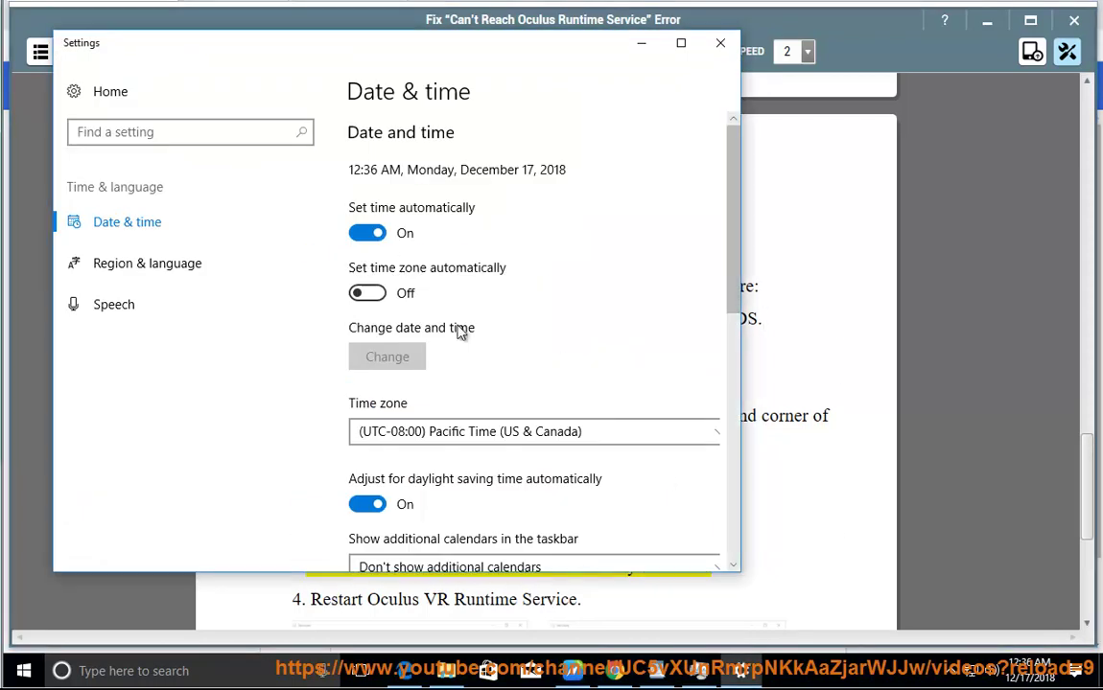
{"action": "left_click", "coordinate": [372, 236]}
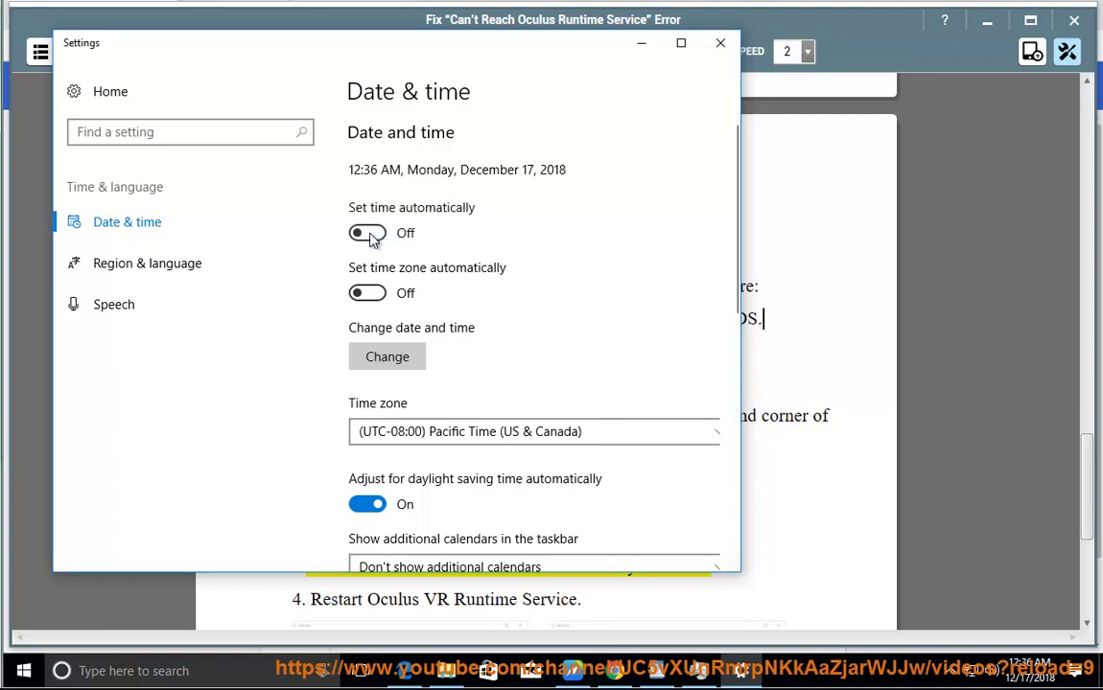
{"action": "left_click", "coordinate": [370, 235]}
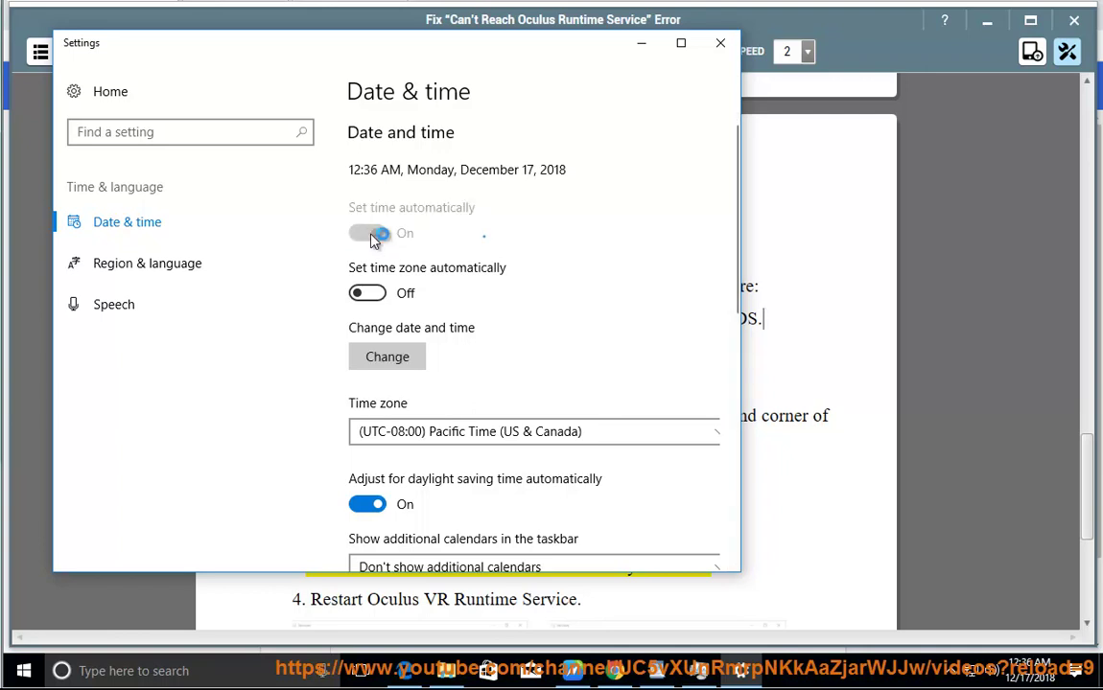
{"action": "left_click", "coordinate": [868, 414]}
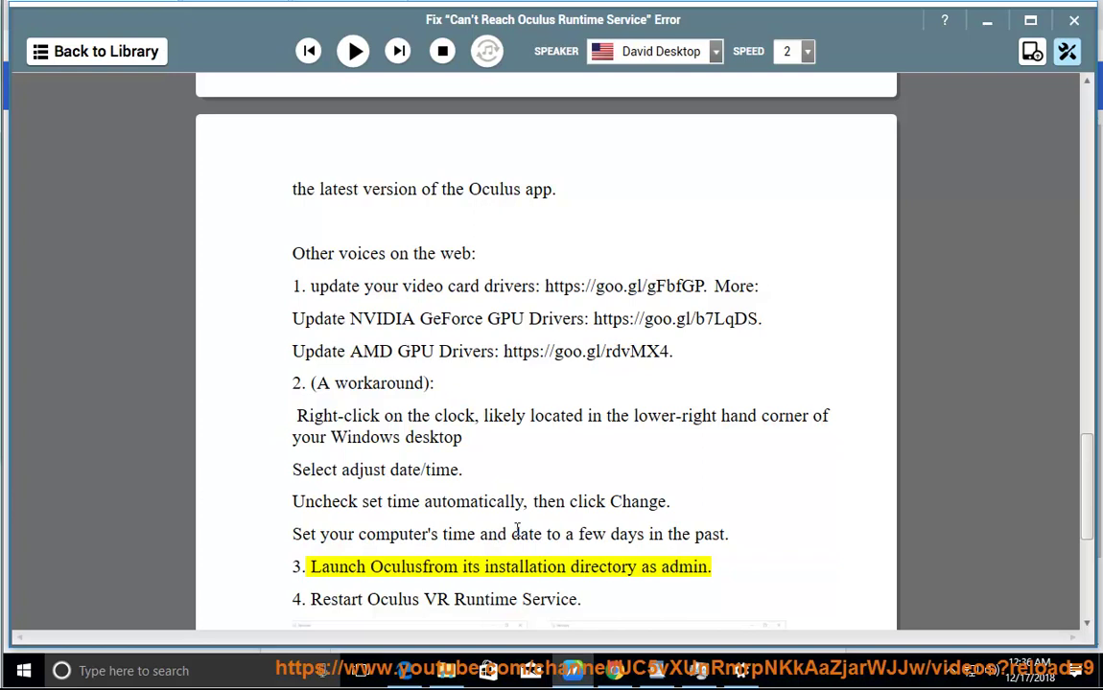
{"action": "left_click", "coordinate": [348, 50]}
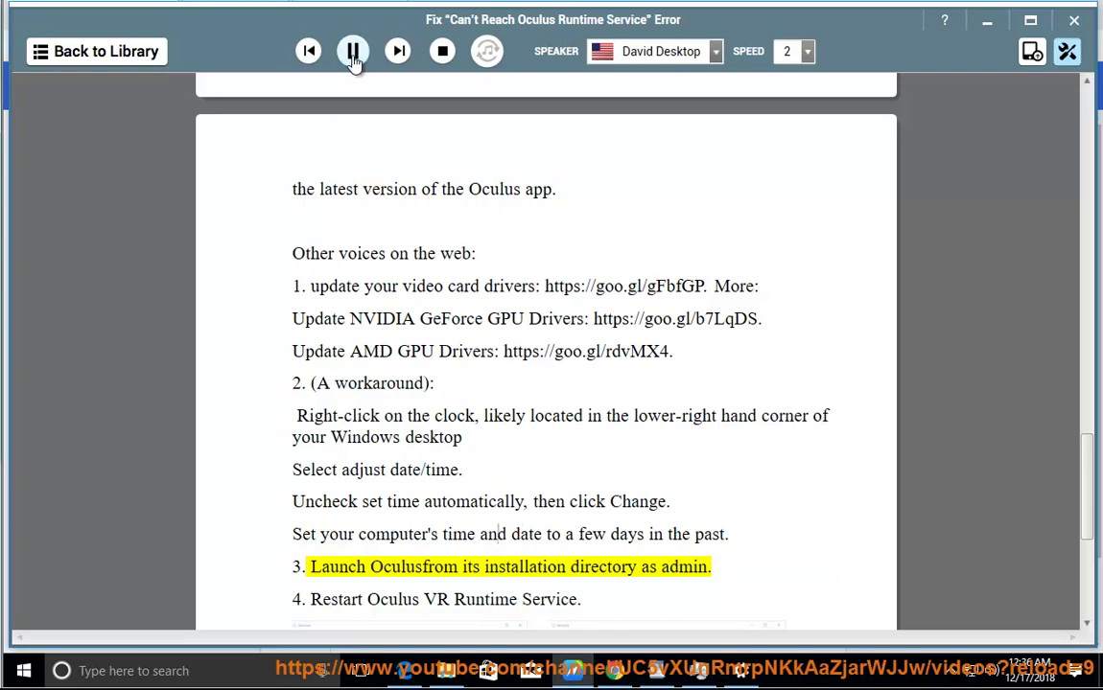